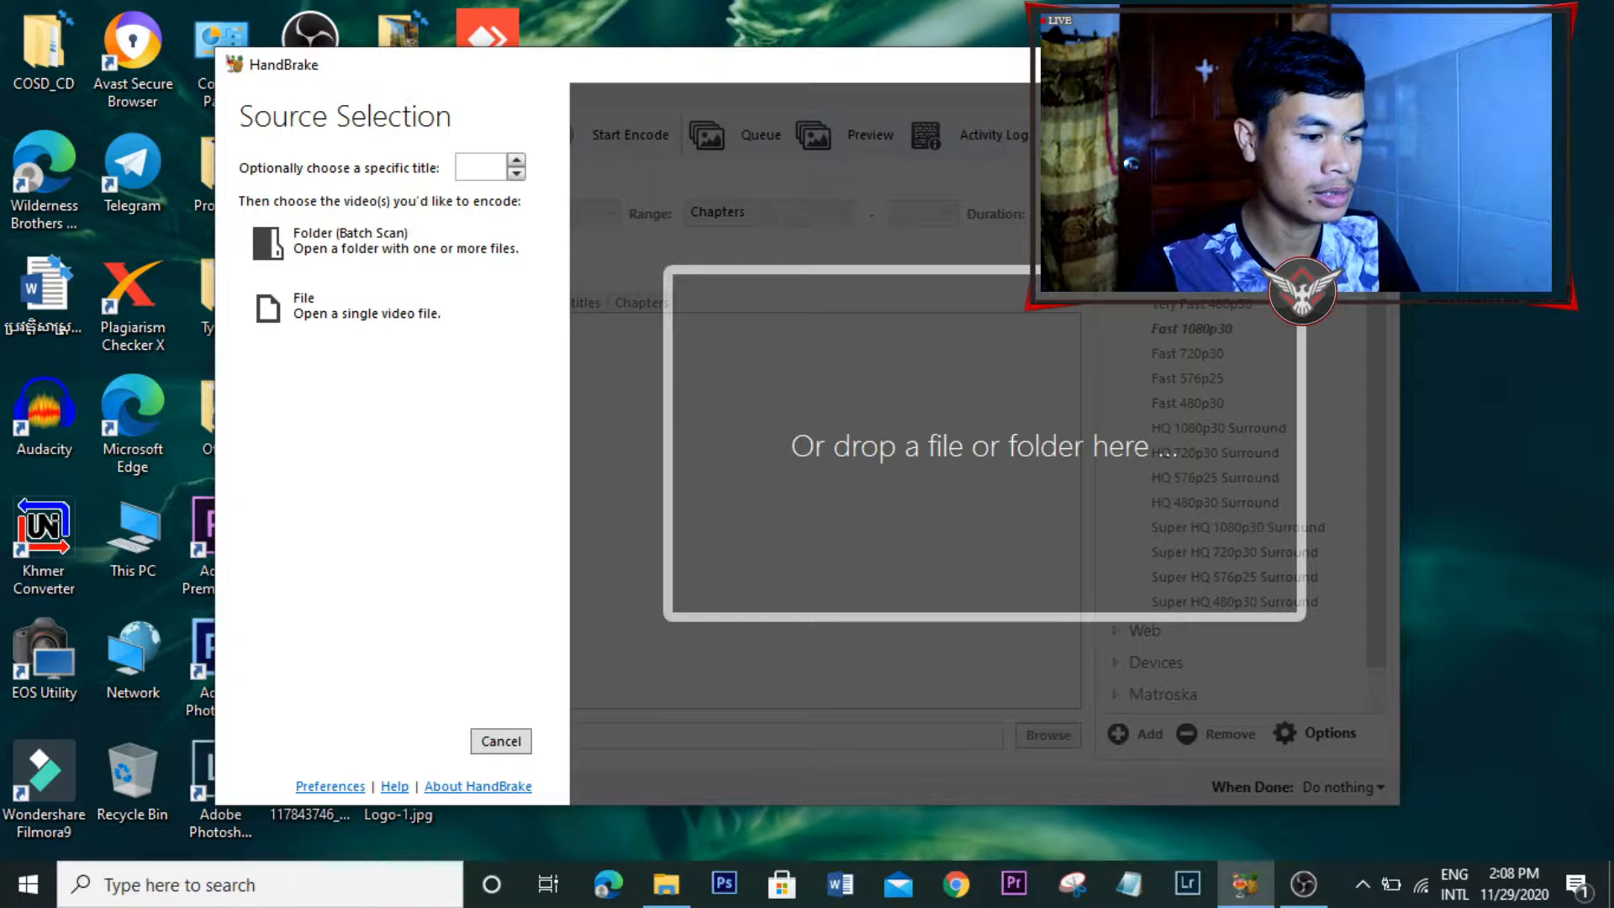
left_click(1263, 64)
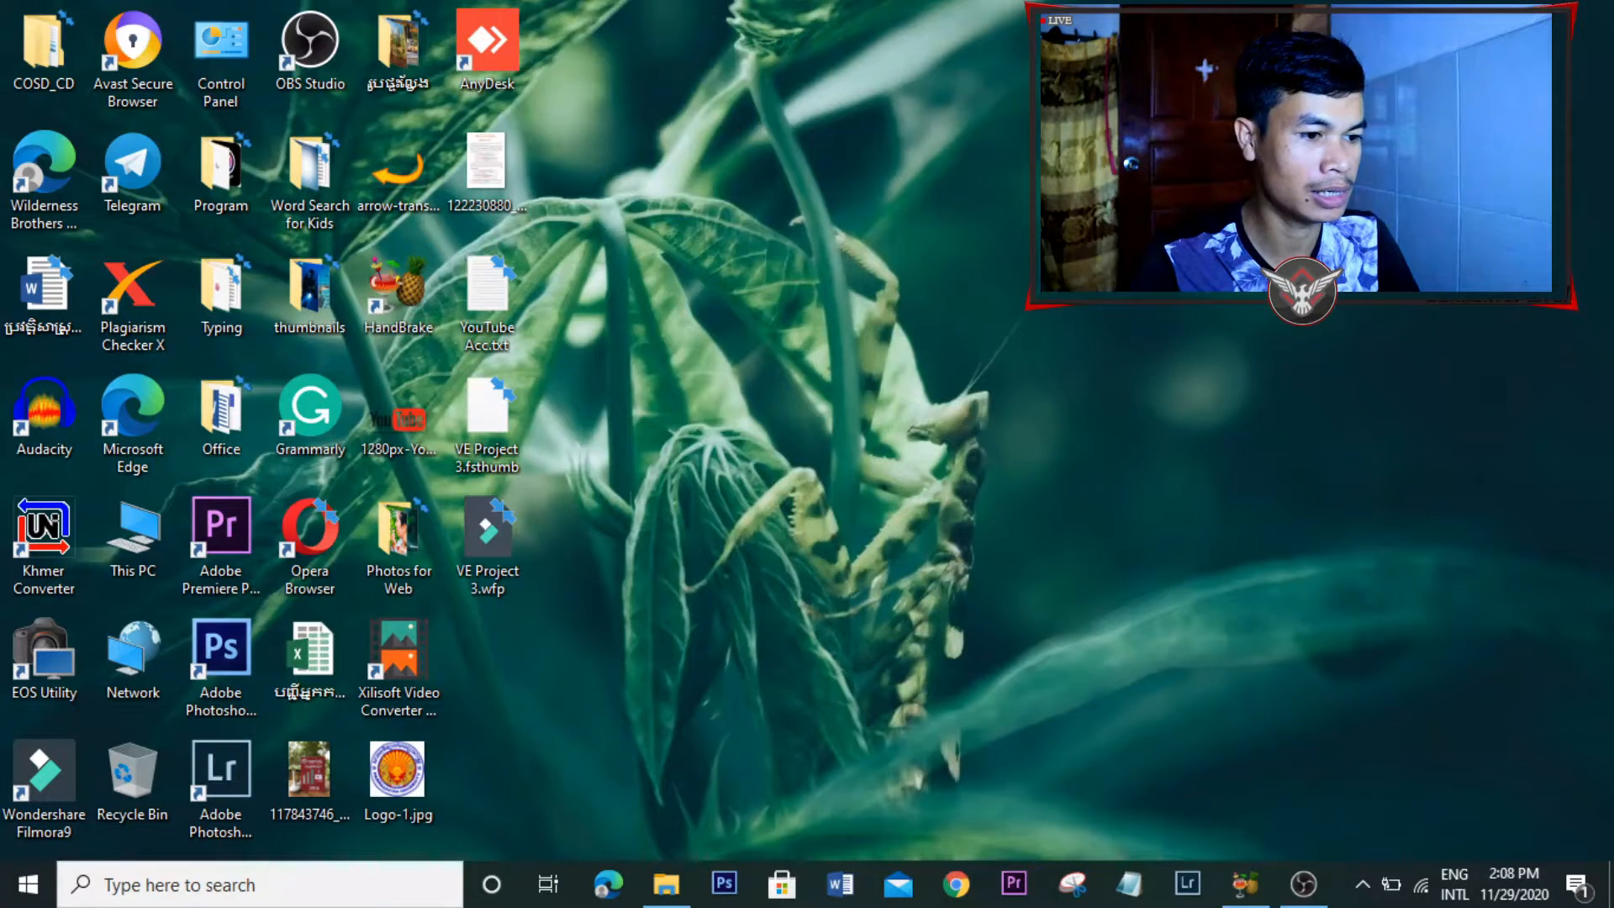
left_click(1259, 888)
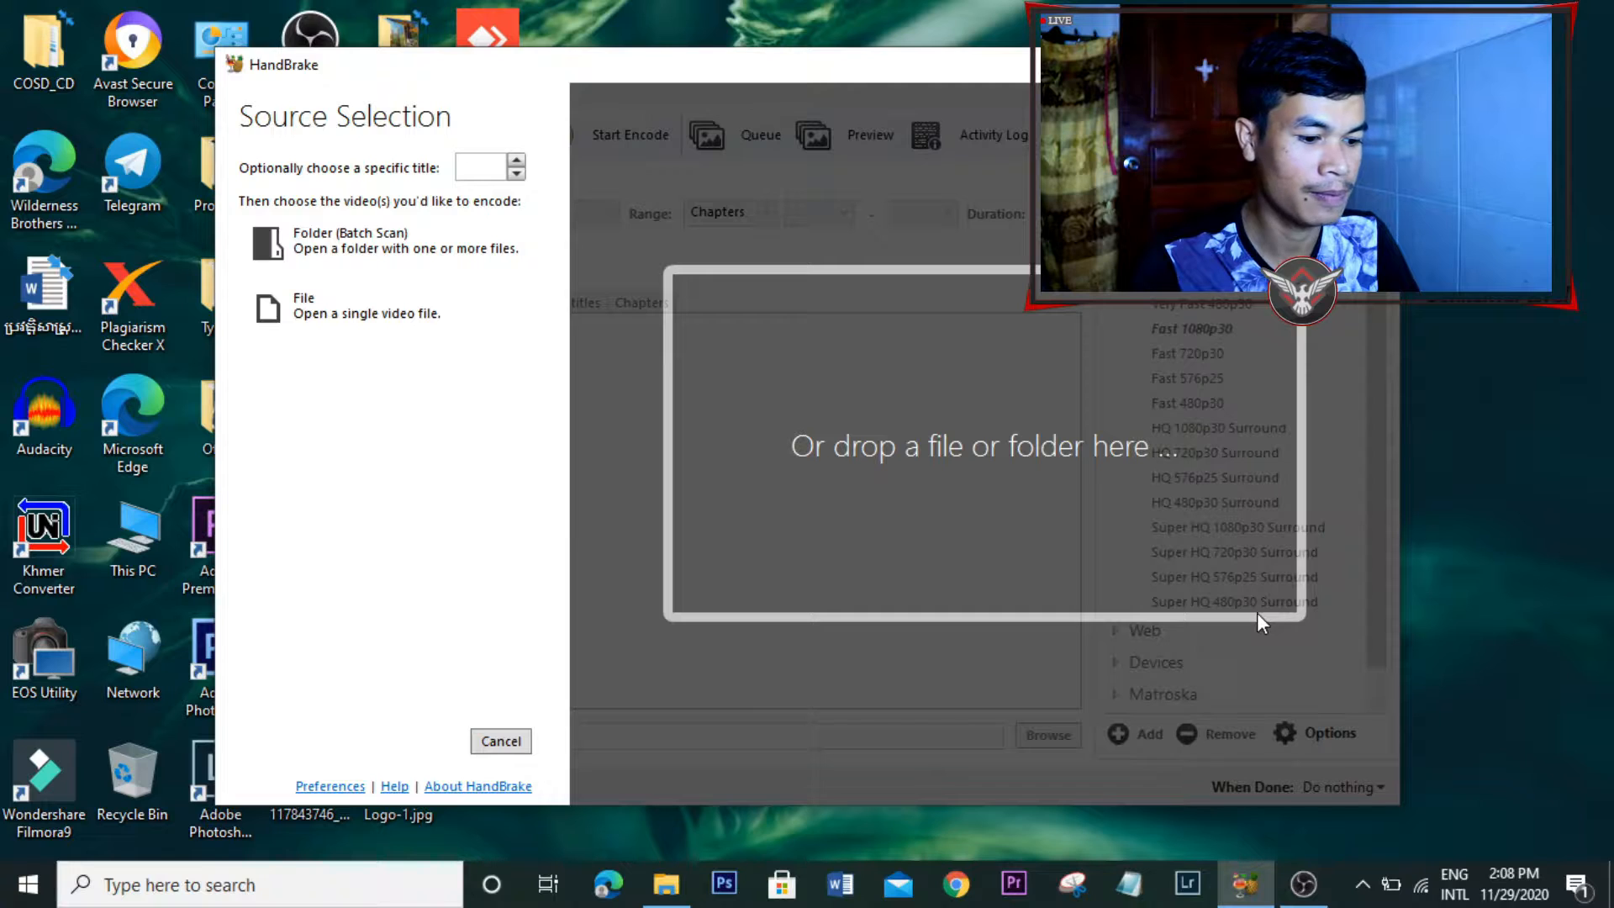
- Switch to File Explorer, briefly play learn about youtube tools1.mp4 from the YouTube Lesson folder, and close the player
left_click(666, 884)
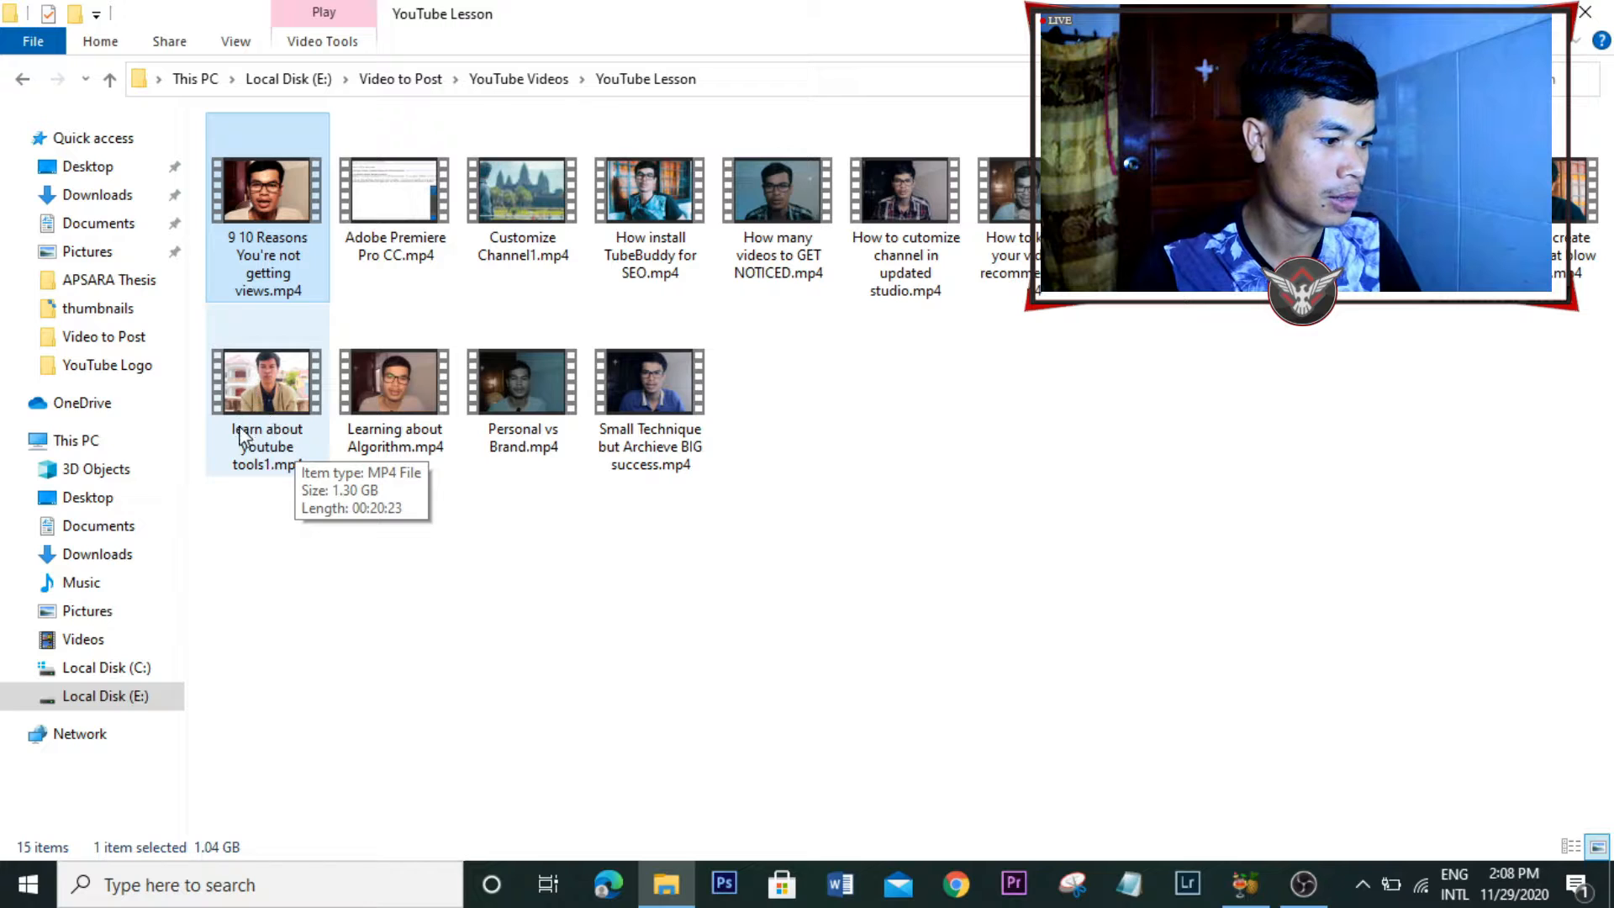
left_click(265, 450)
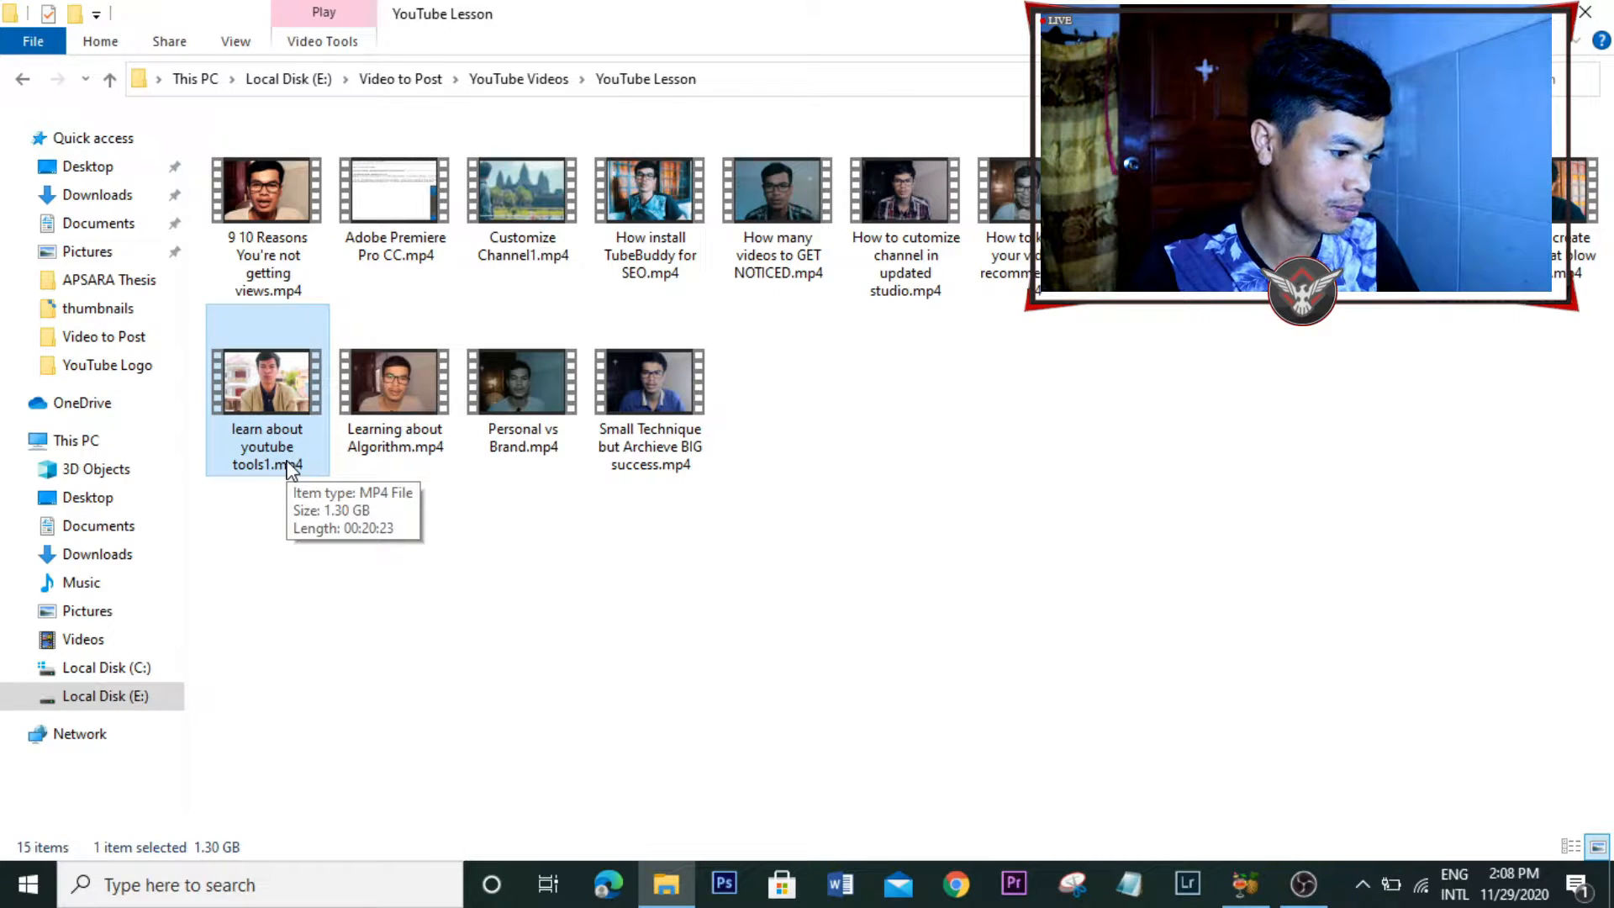
double_click(270, 370)
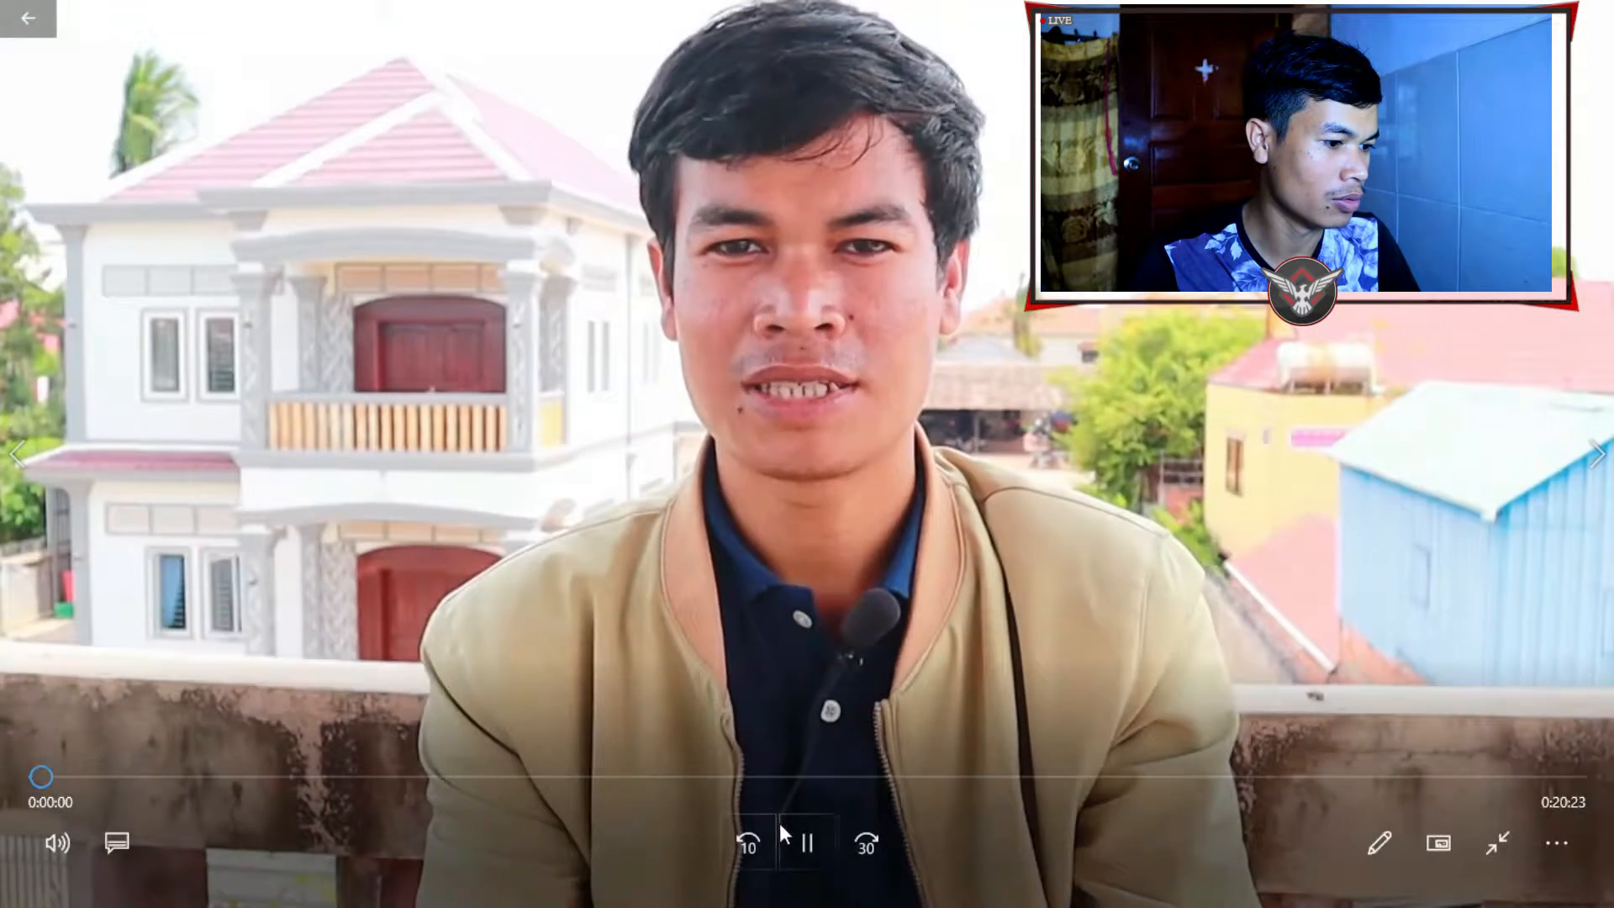
left_click(804, 839)
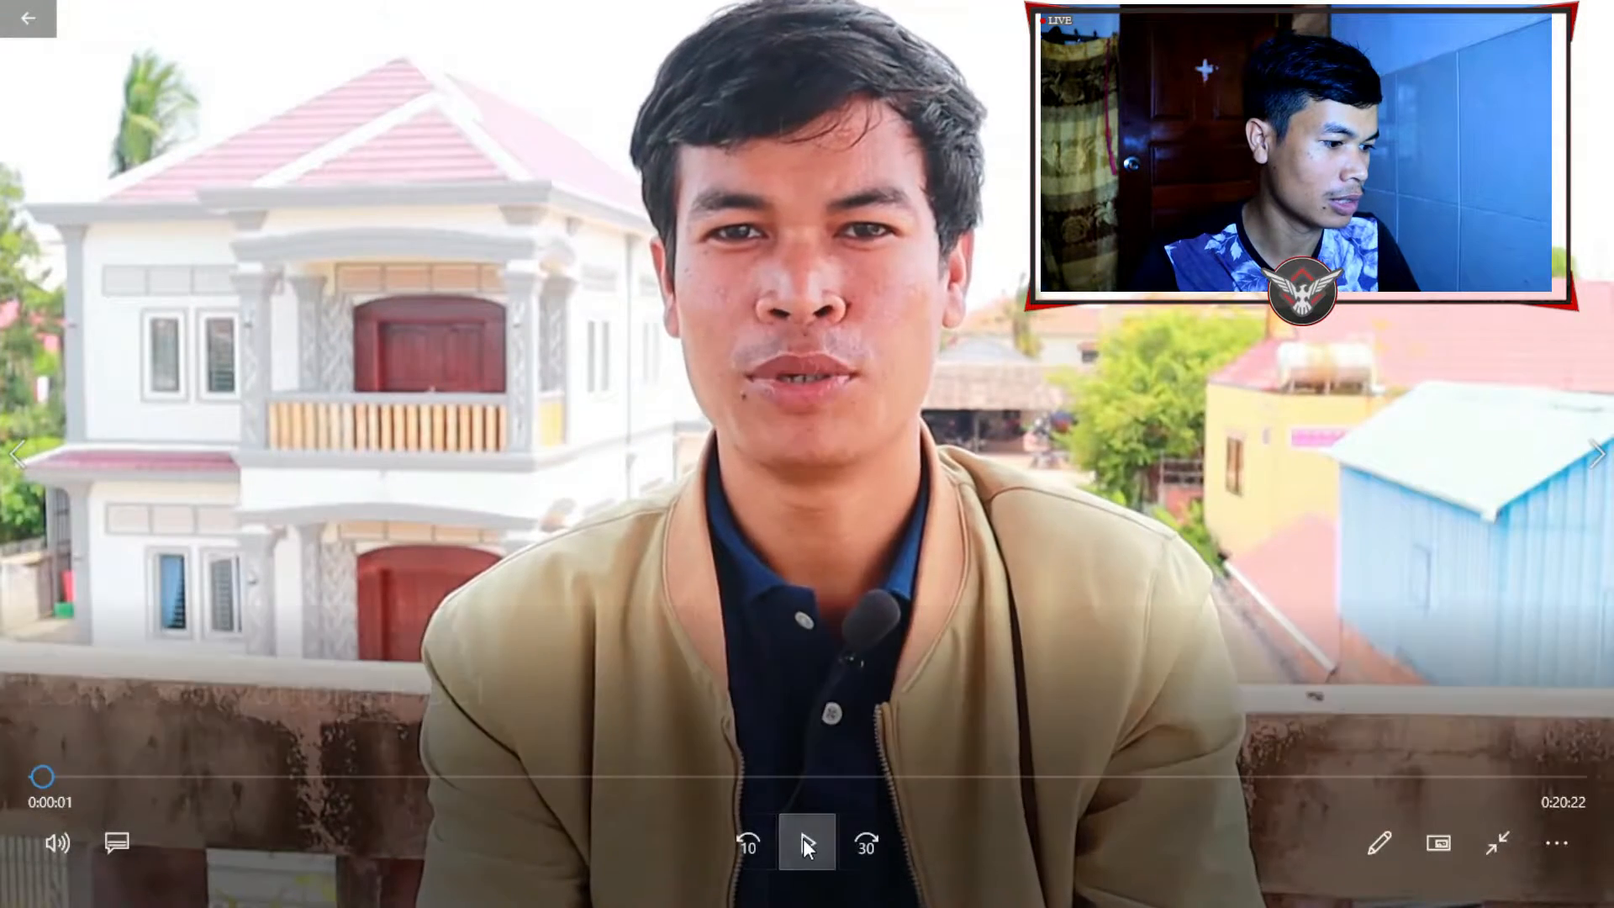
left_click(1594, 15)
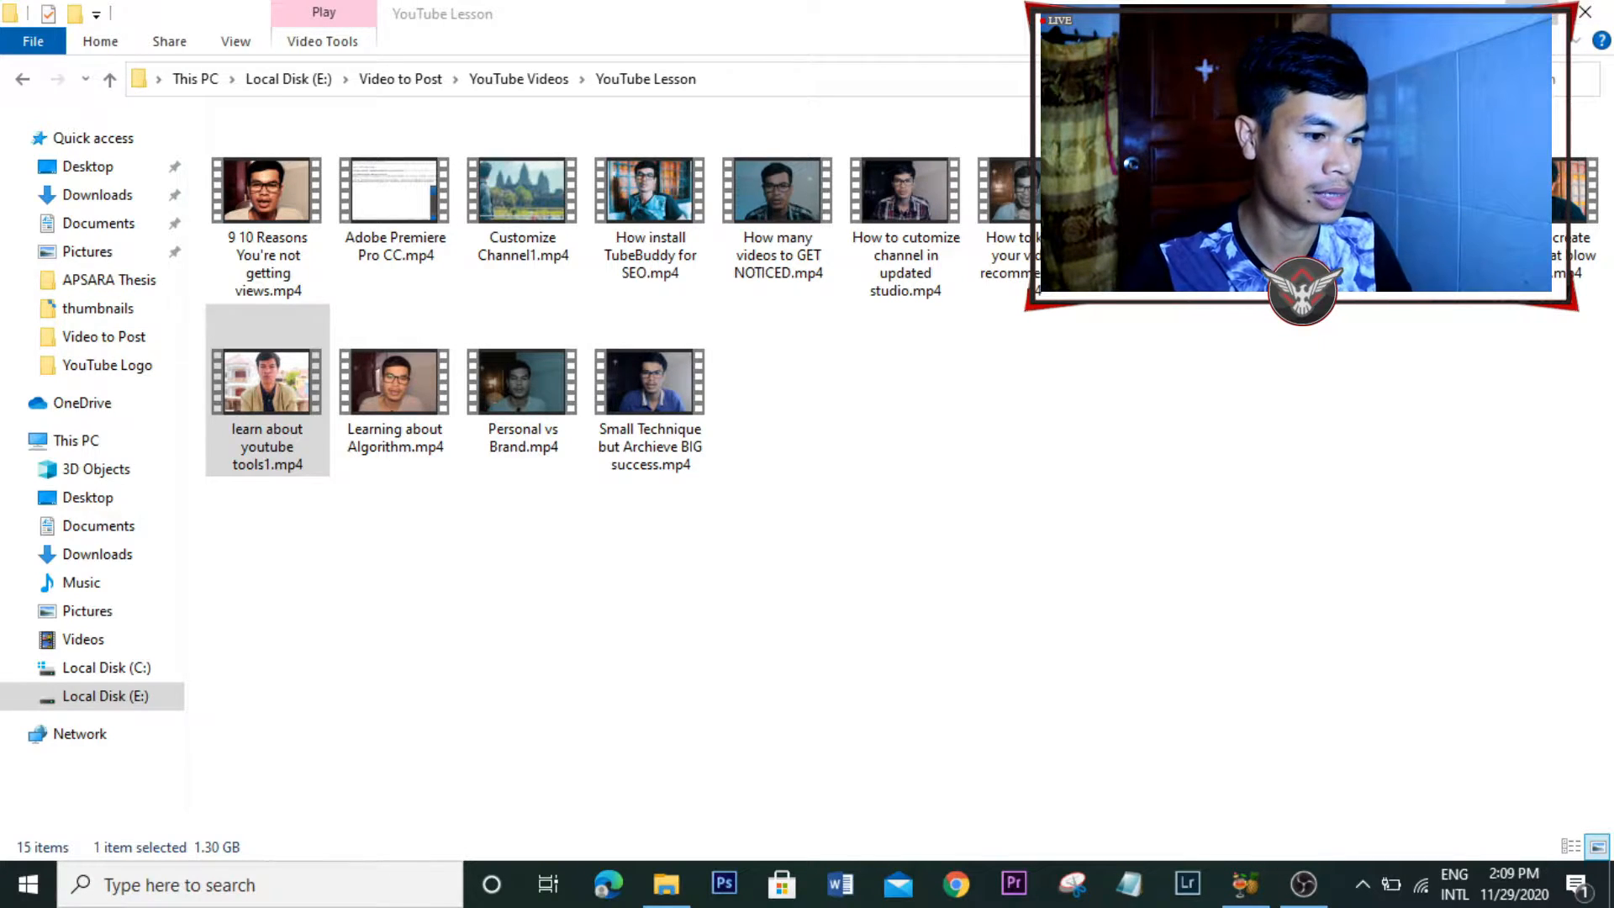
- Load learn about youtube tools1.mp4 from the YouTube Lesson folder into HandBrake as the source video
left_click(1531, 12)
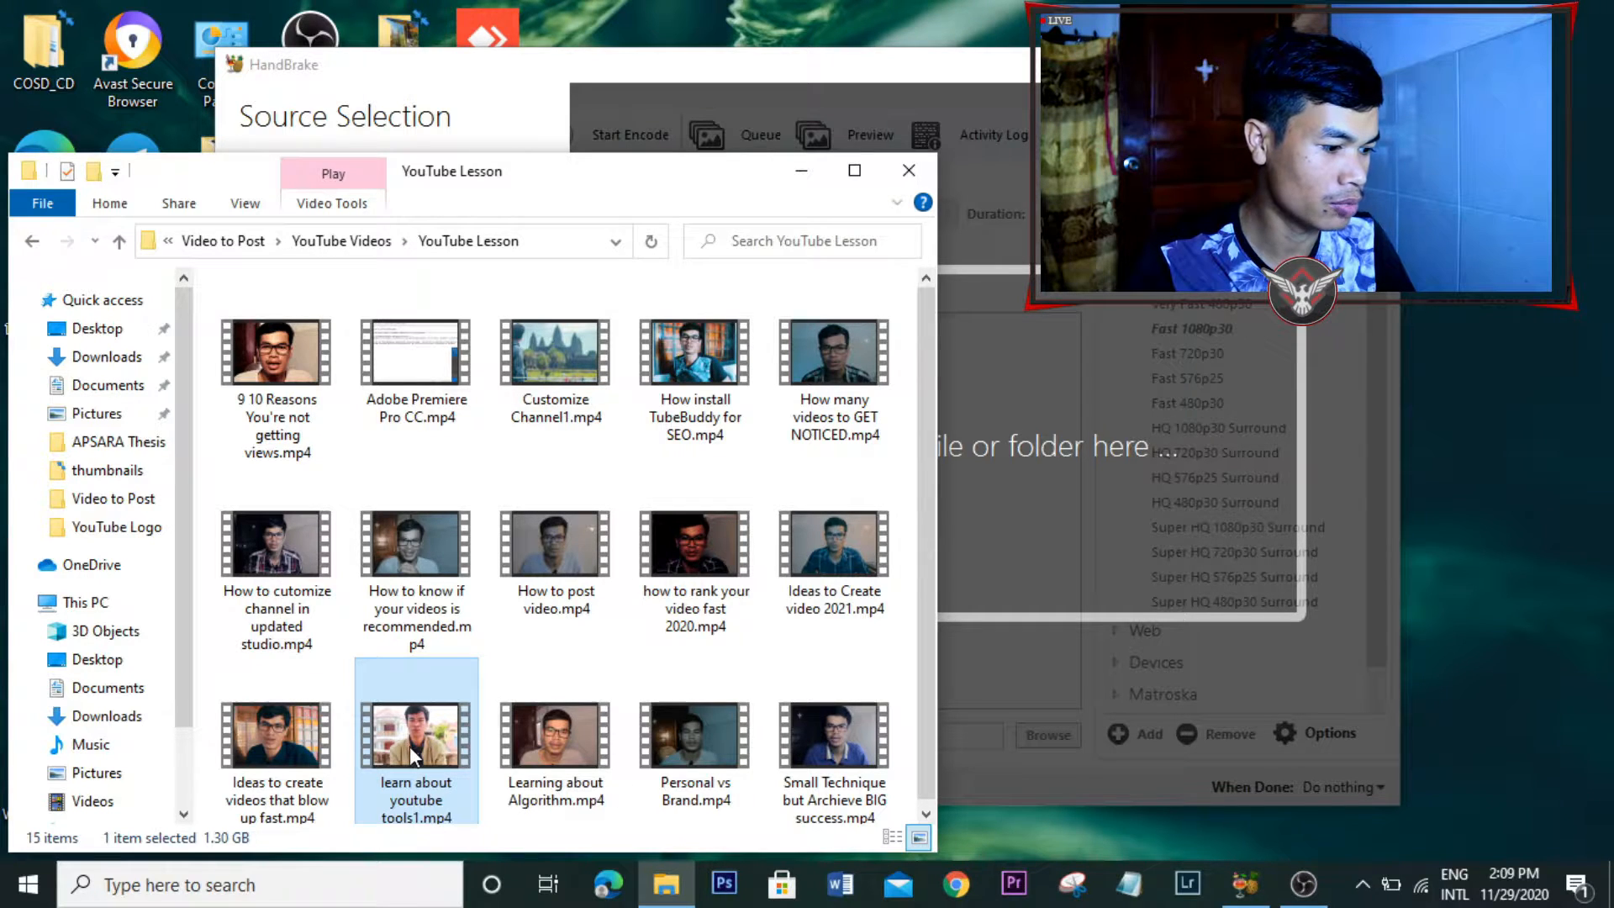
left_click_drag(410, 745, 1108, 482)
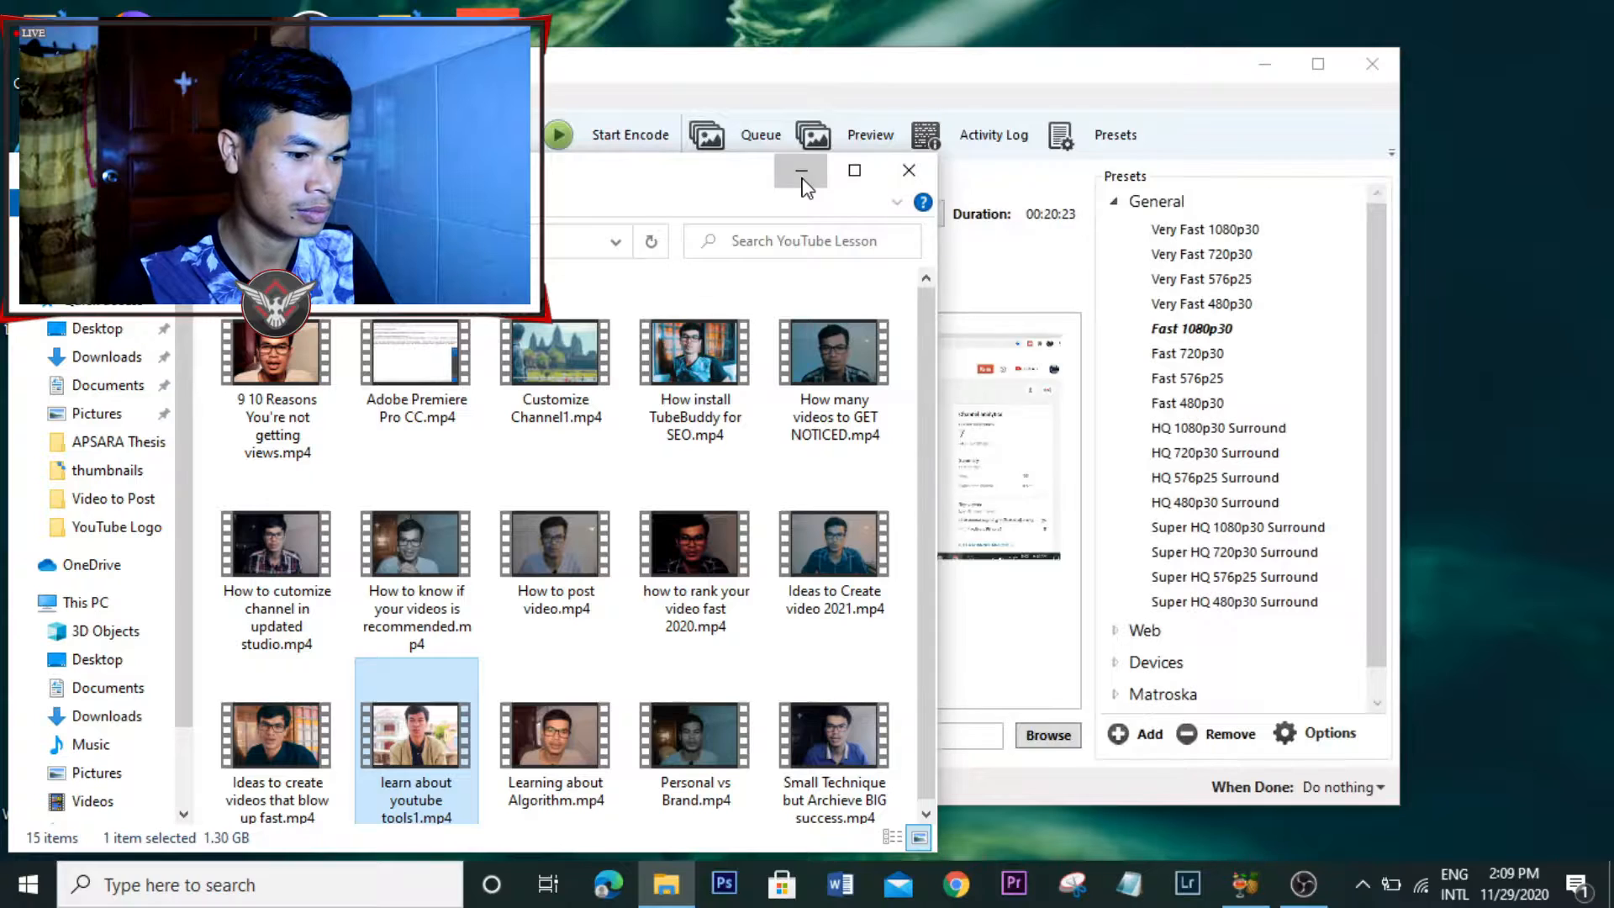
left_click(801, 172)
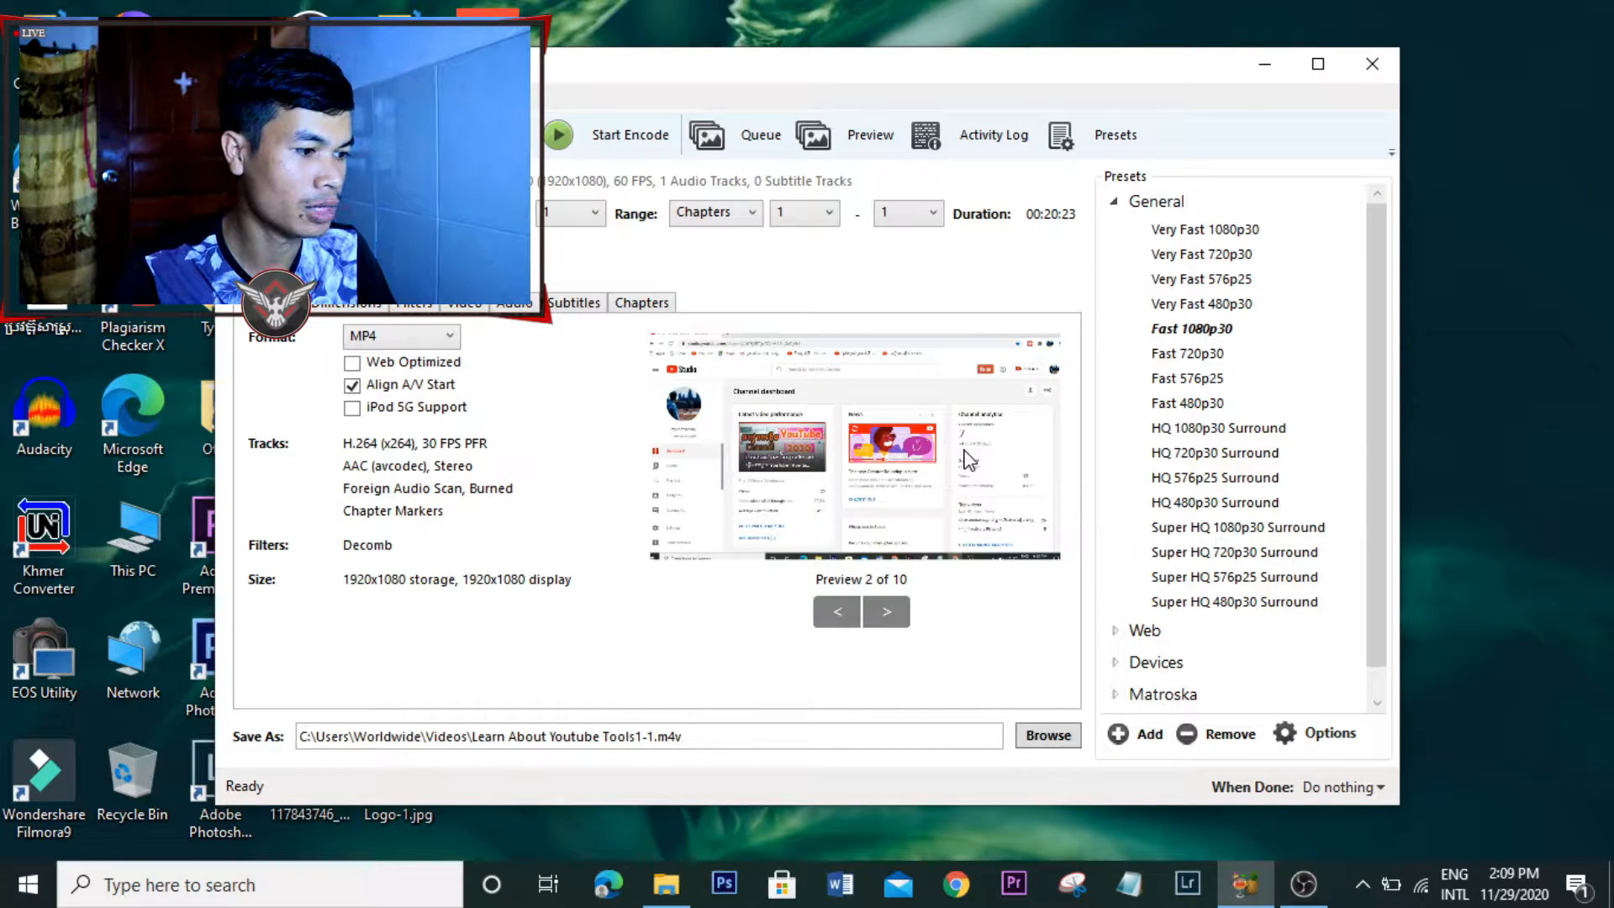
left_click(363, 305)
left_click(424, 307)
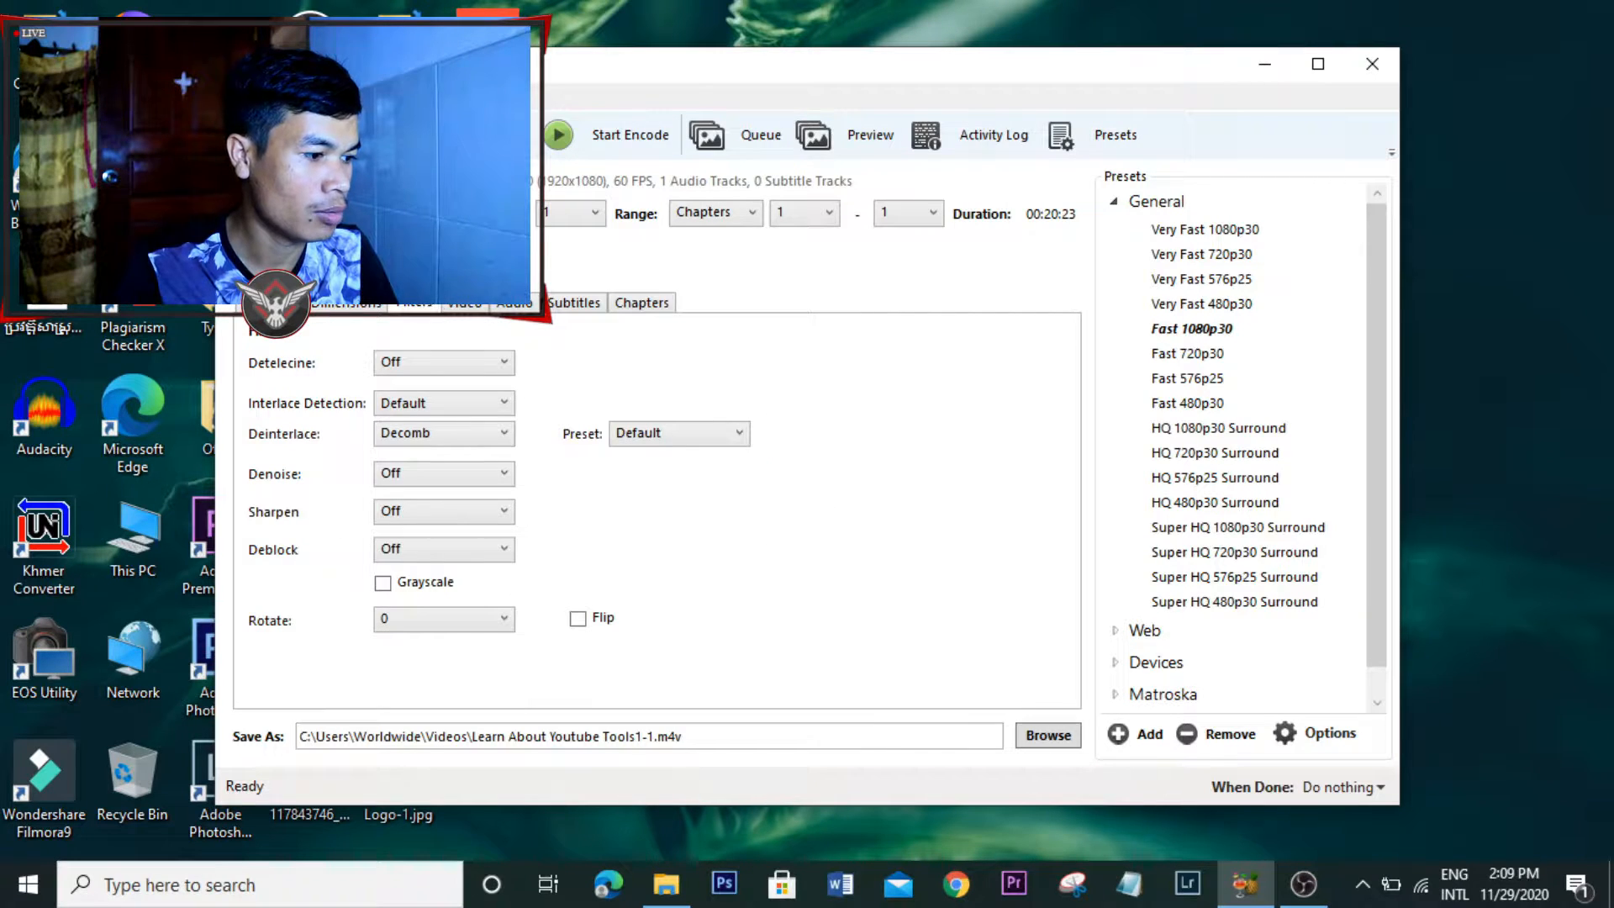
left_click(272, 305)
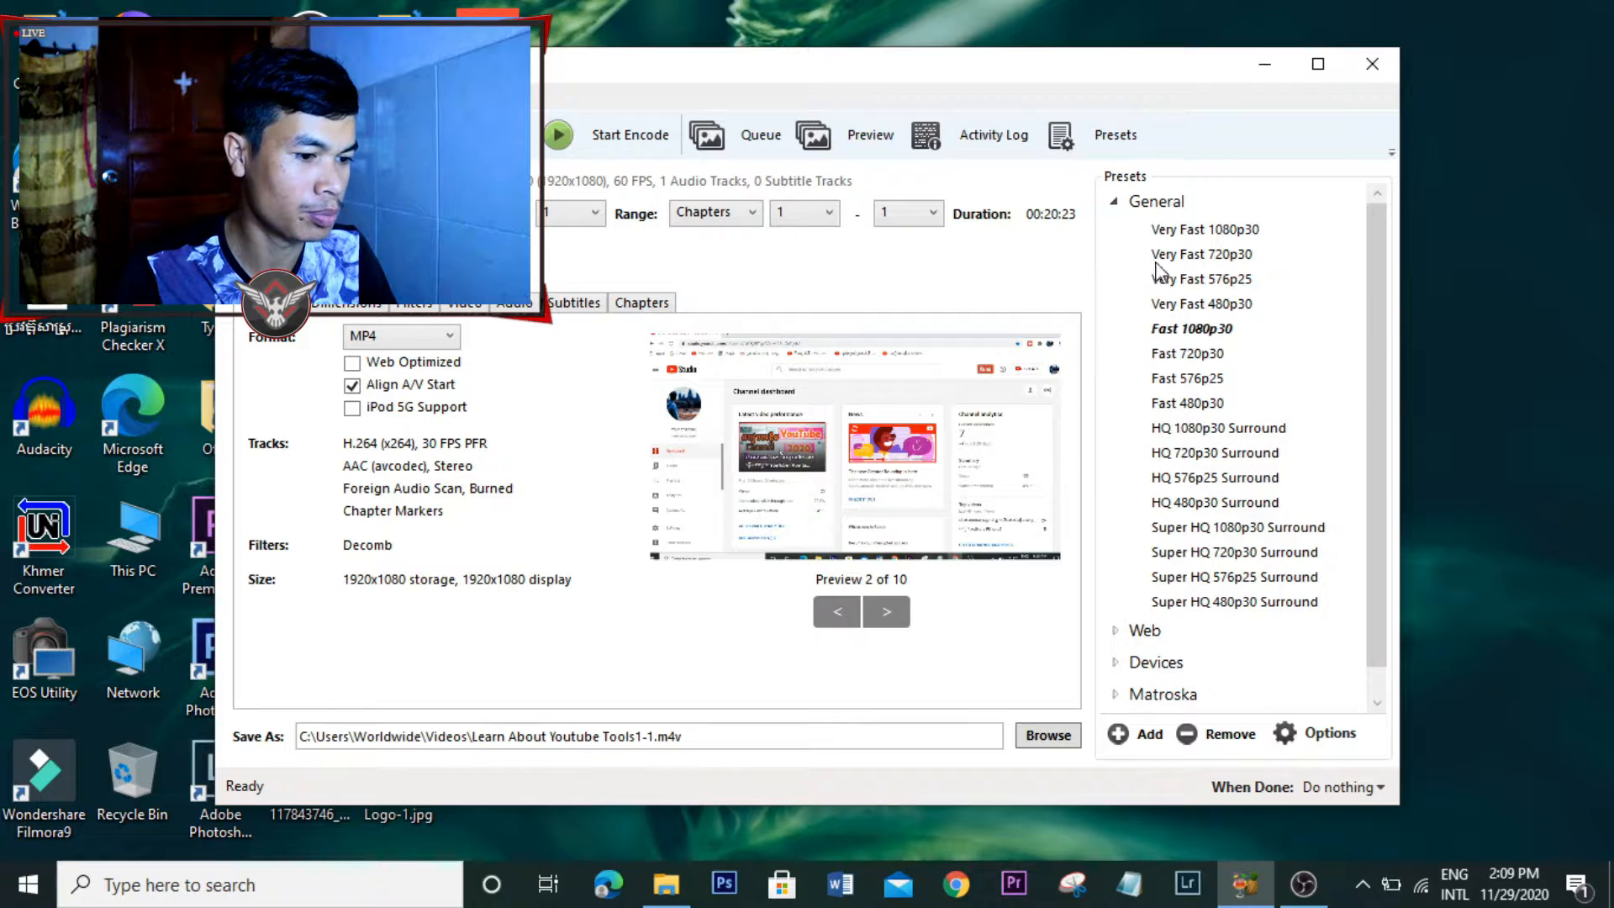
left_click(1114, 204)
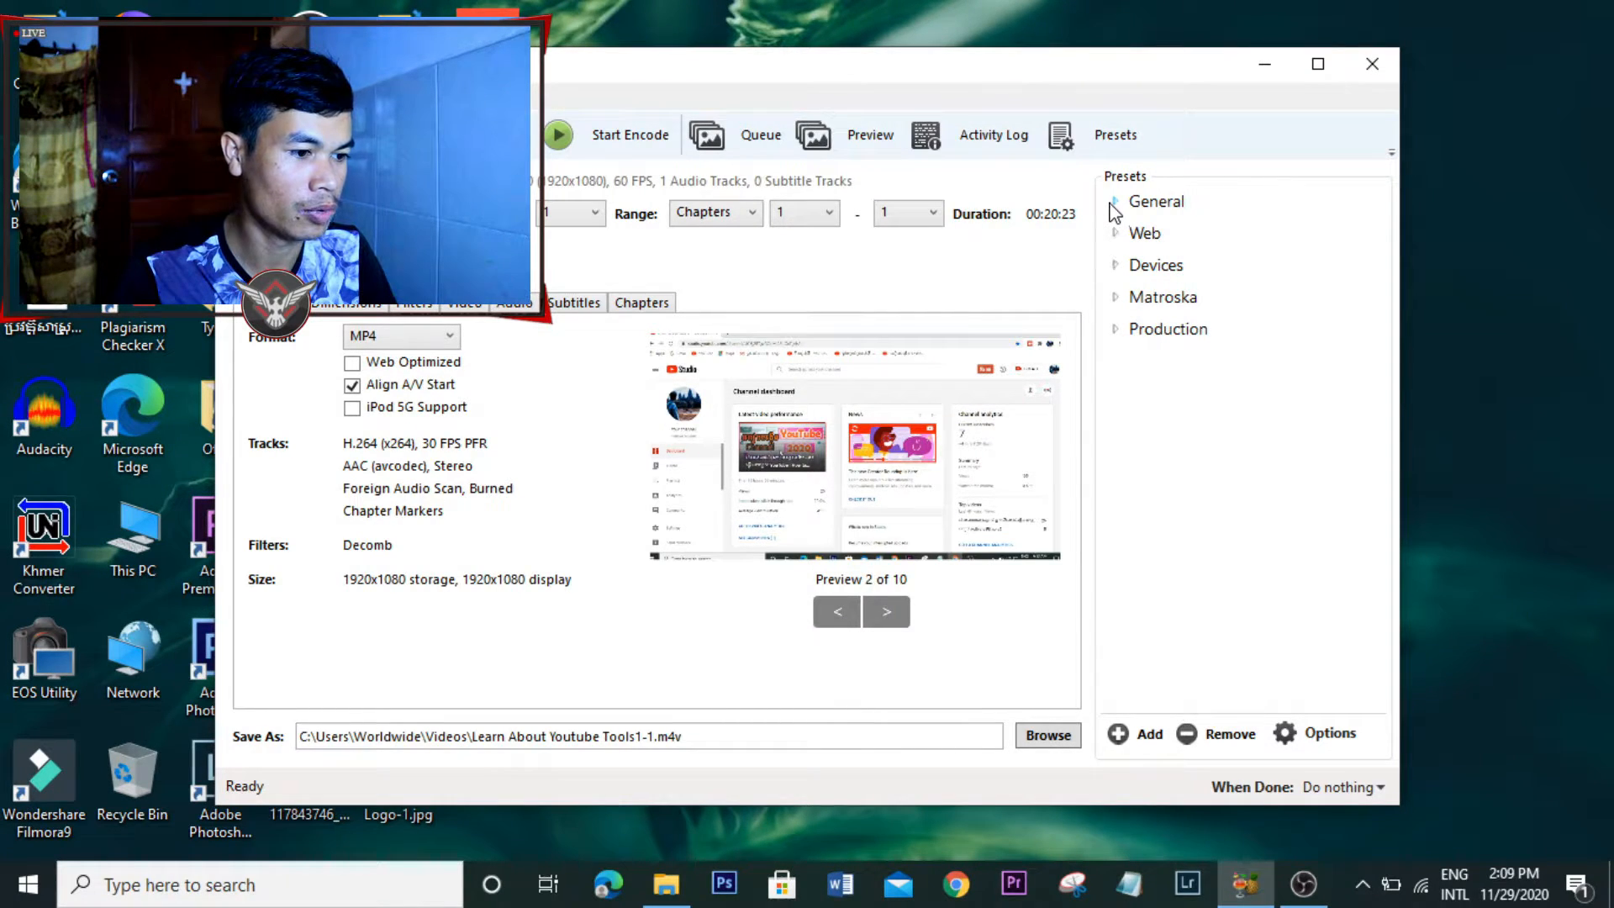
left_click(1143, 743)
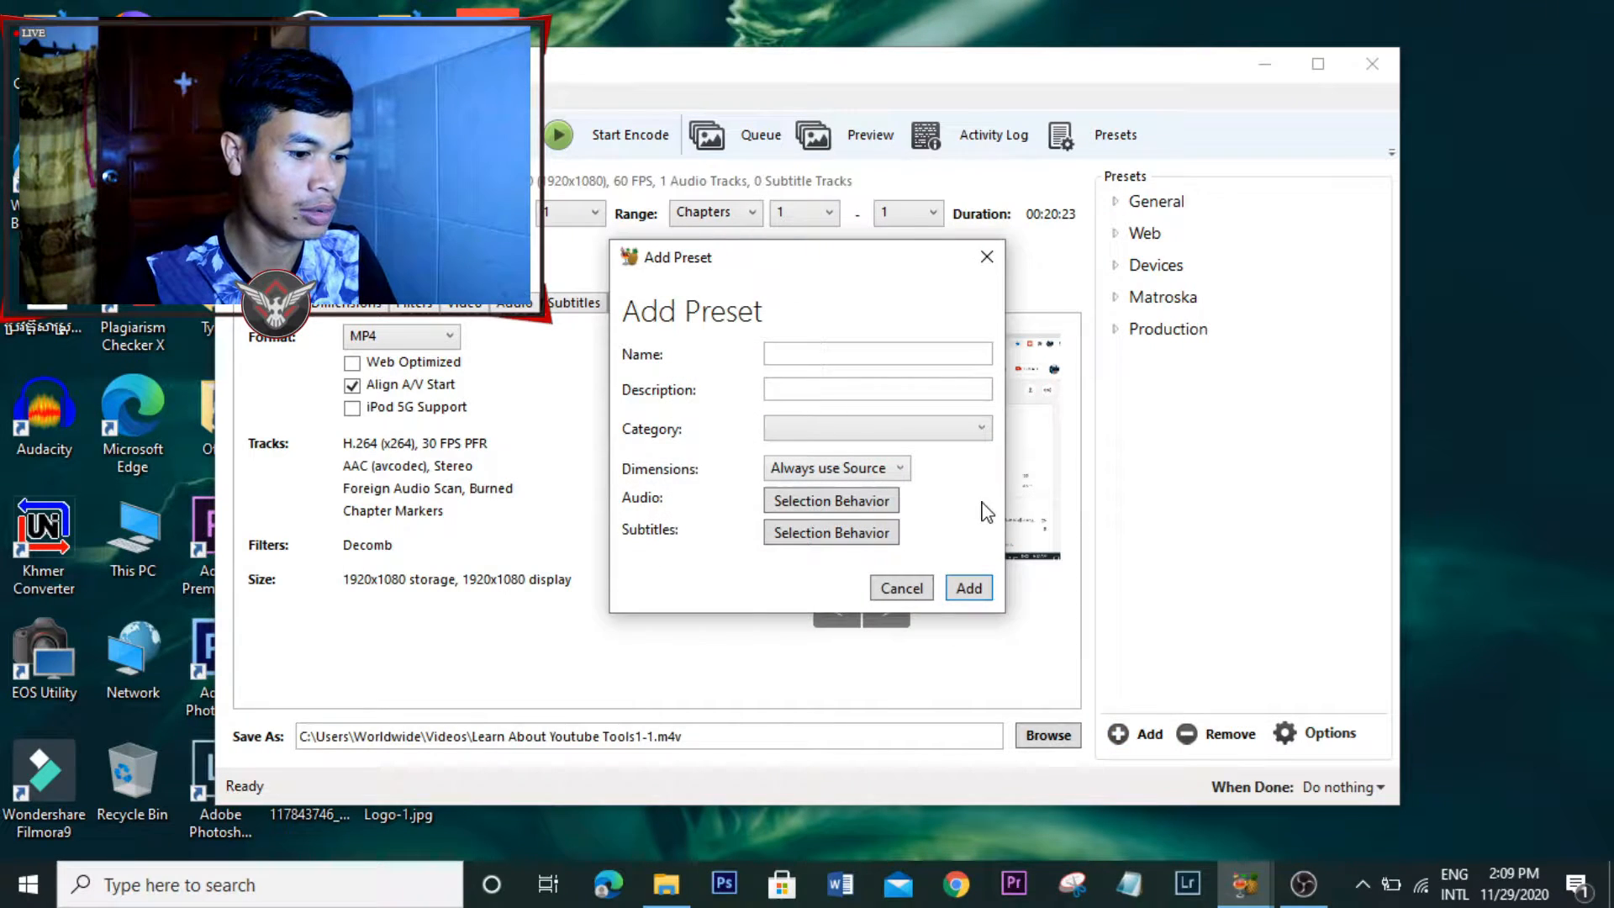
left_click(900, 588)
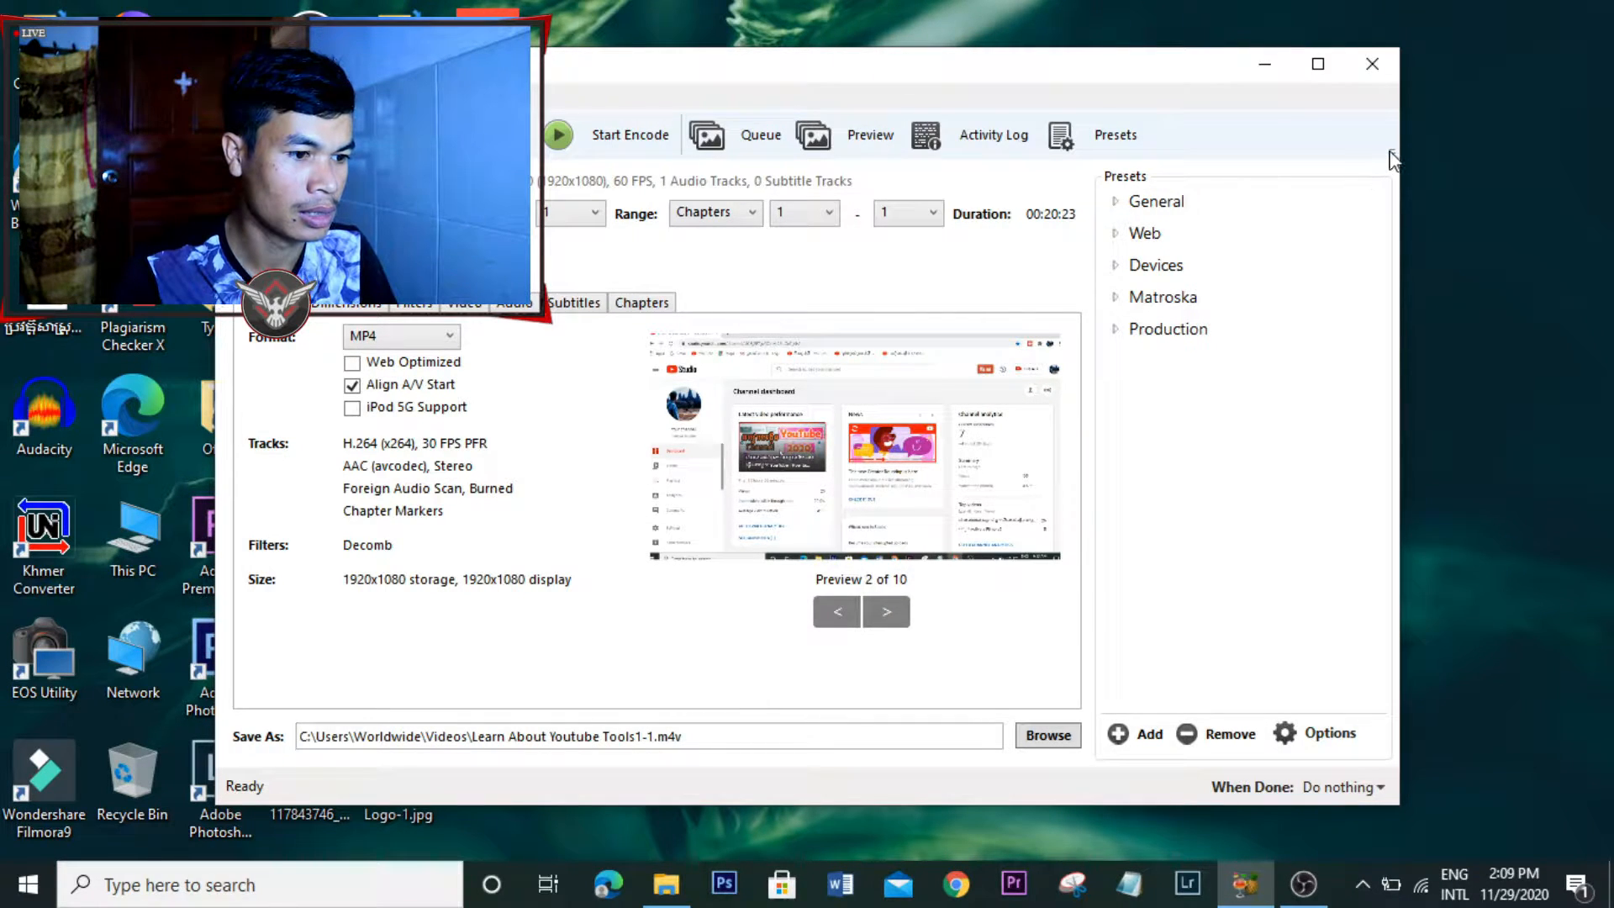
left_click(1122, 131)
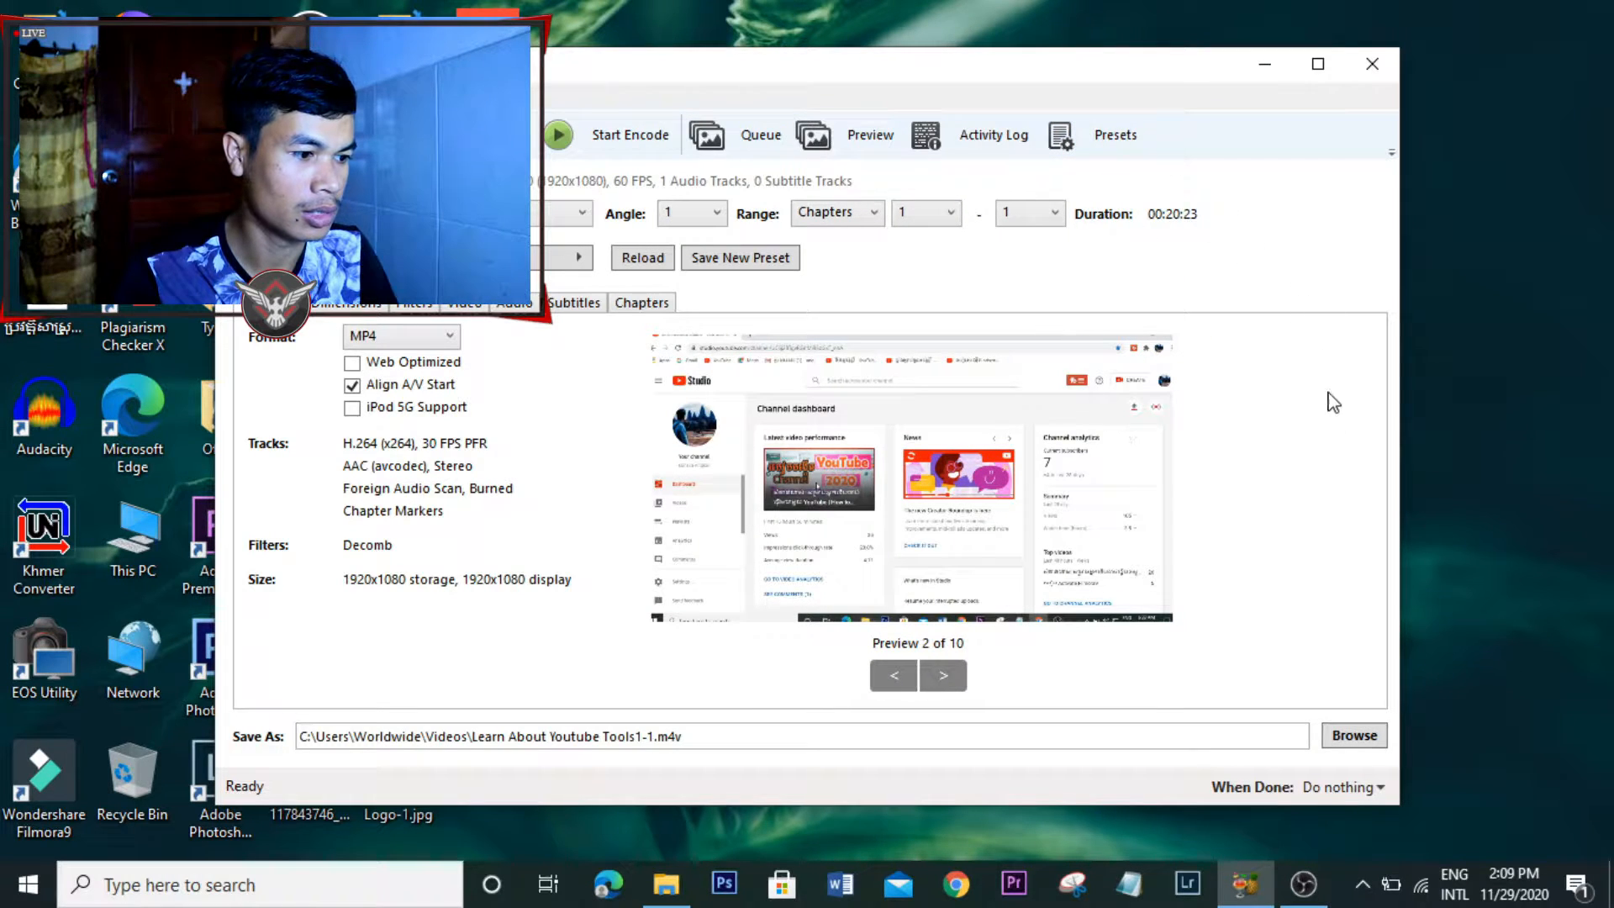
left_click(1091, 146)
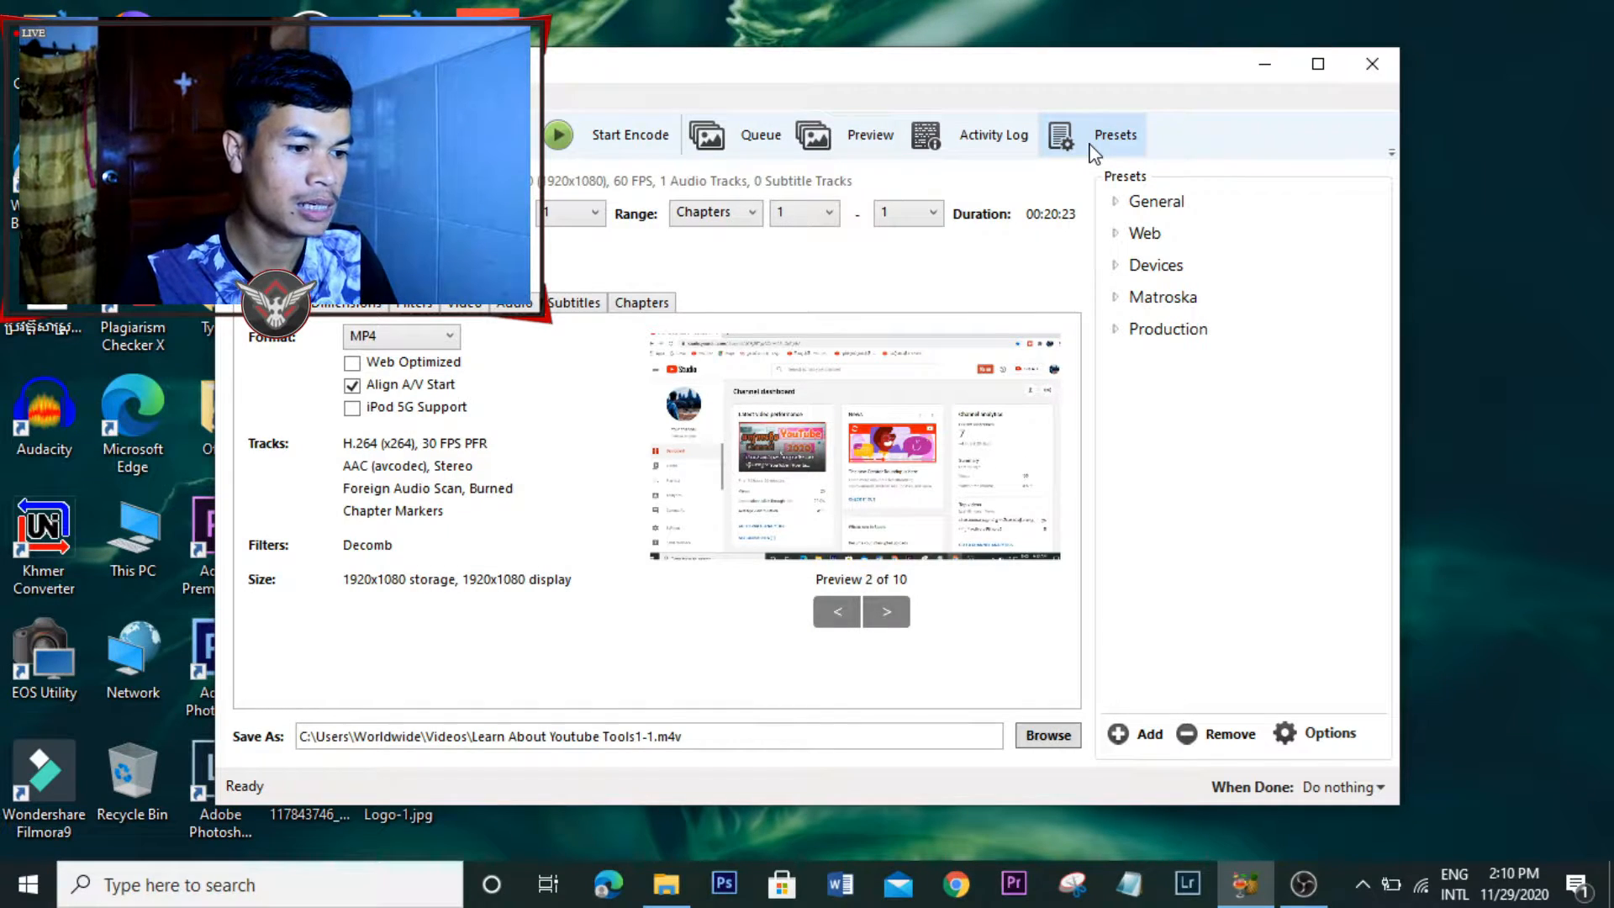
- Apply the General preset Very Fast 1080p30 and review its dimensions and filter settings
left_click(1114, 202)
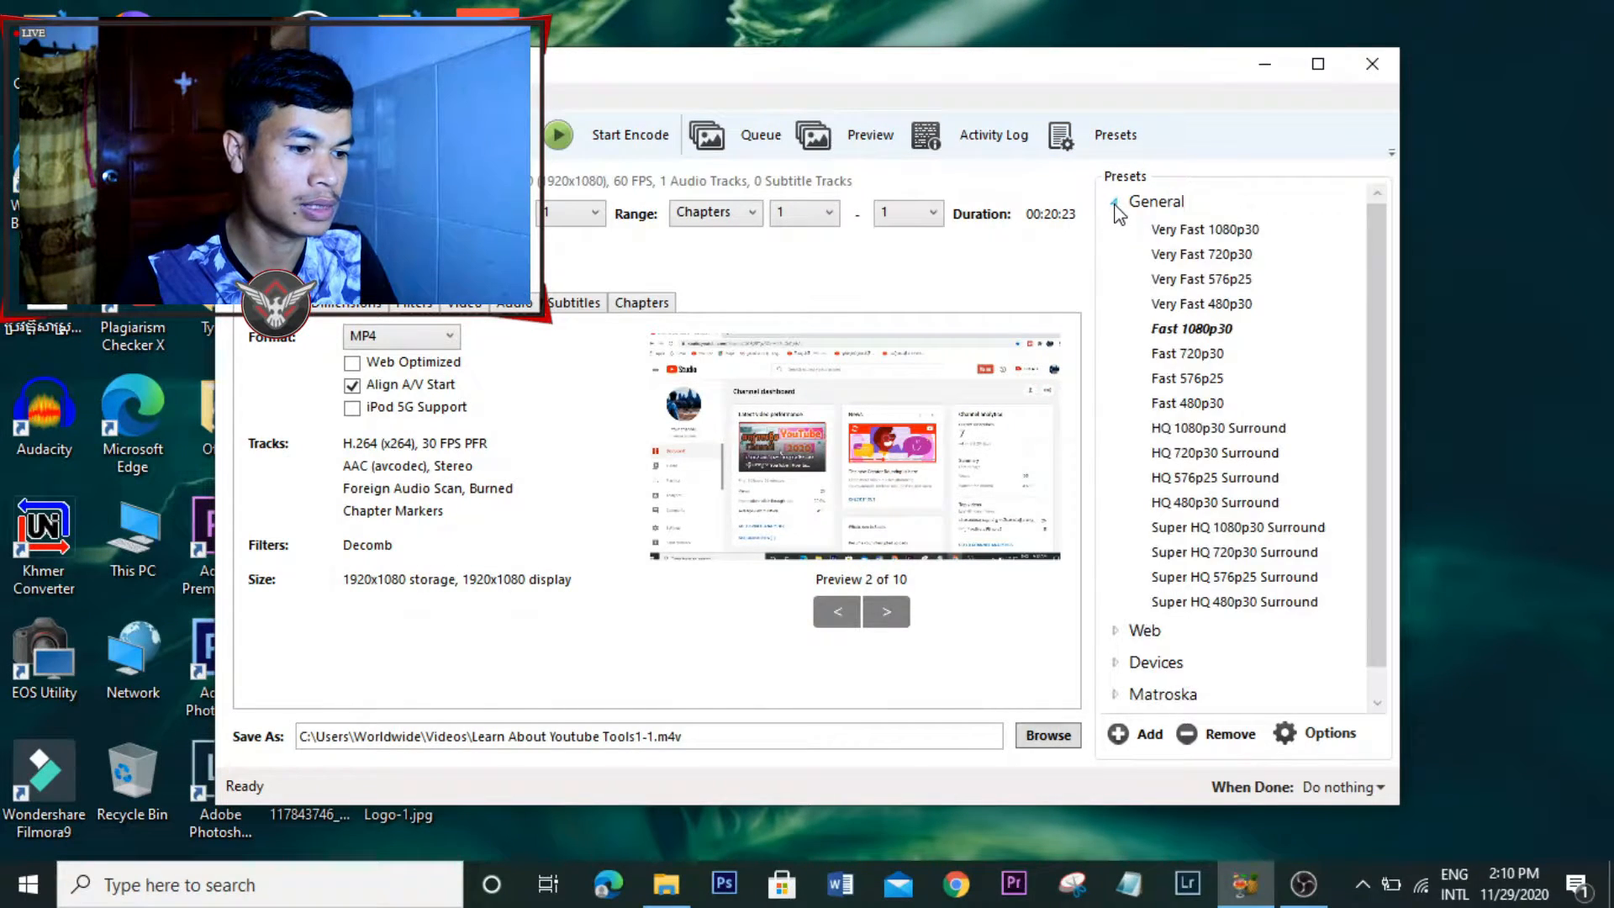
left_click(1189, 231)
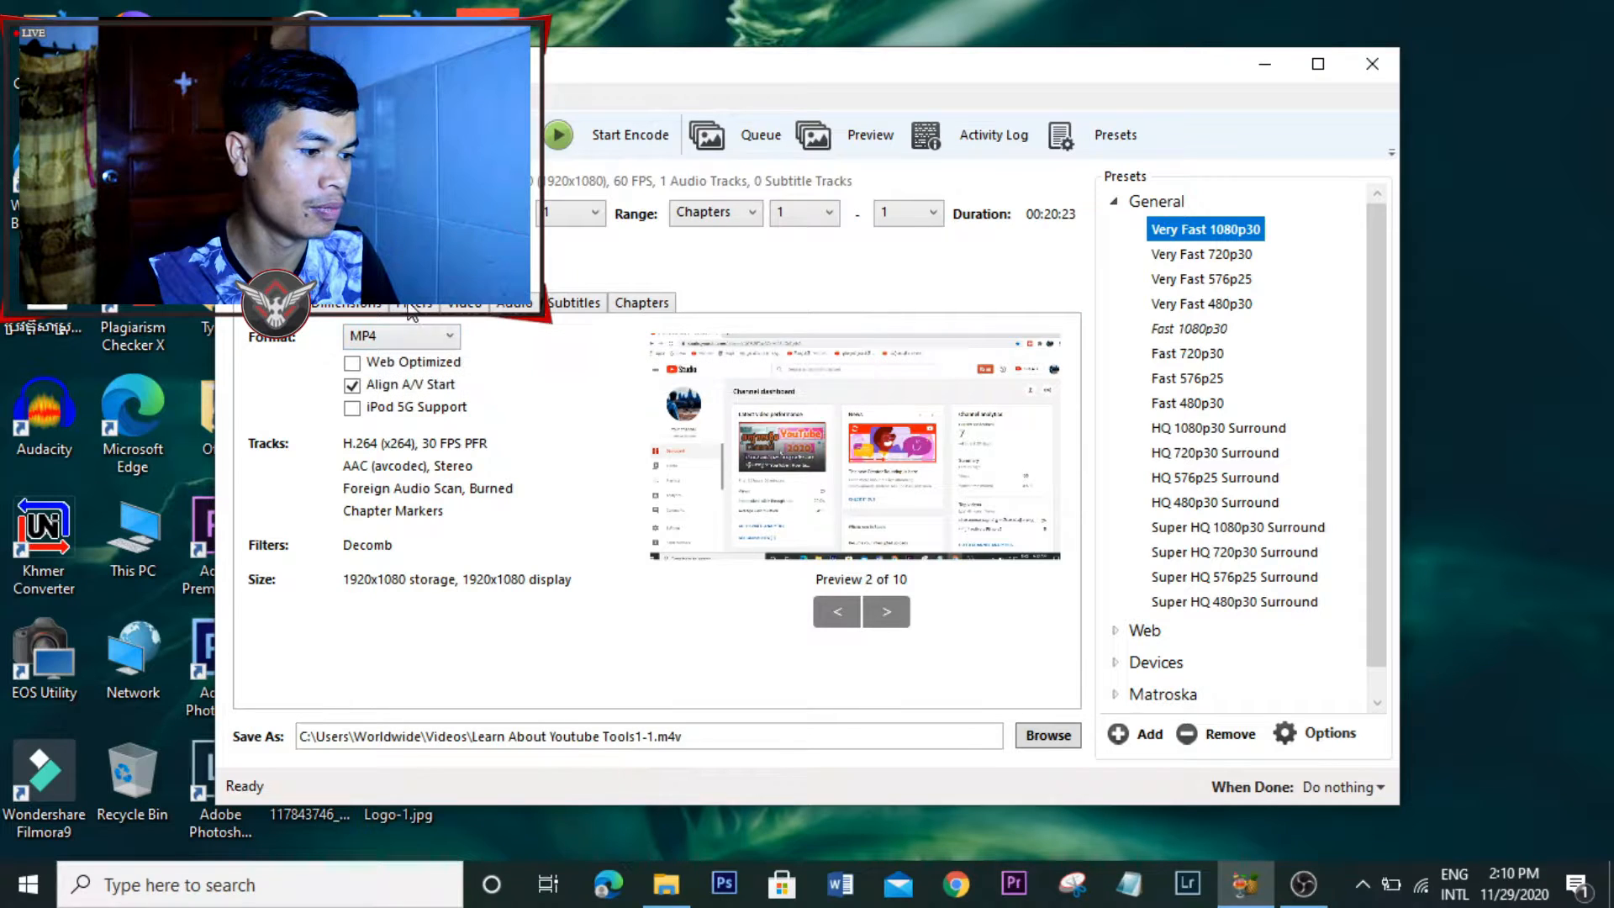
left_click(363, 308)
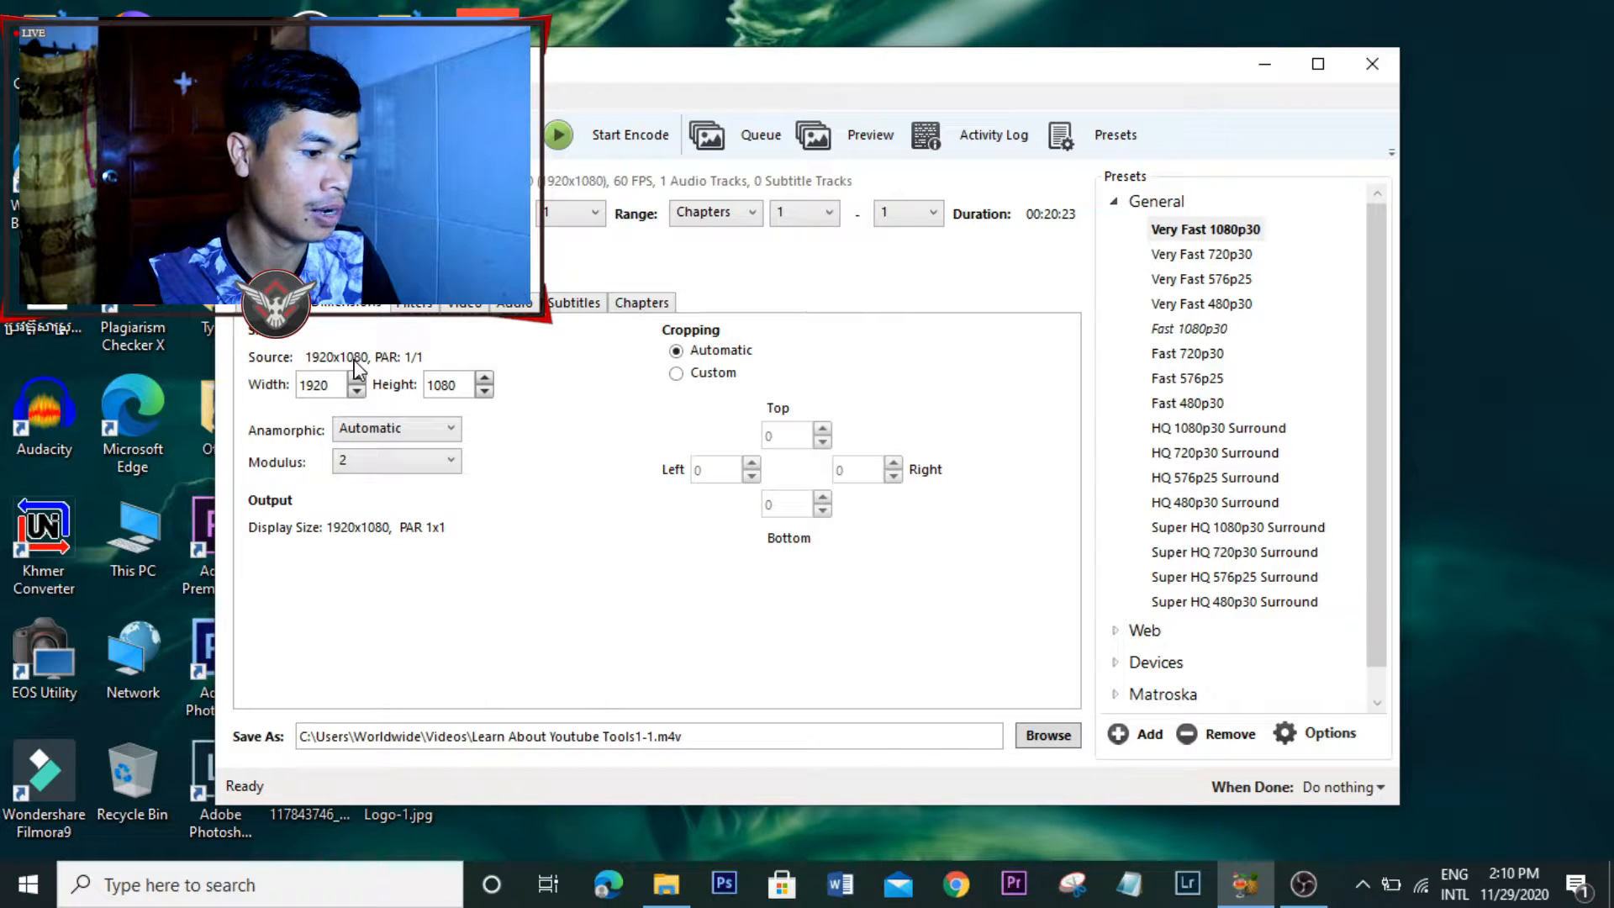
left_click(430, 307)
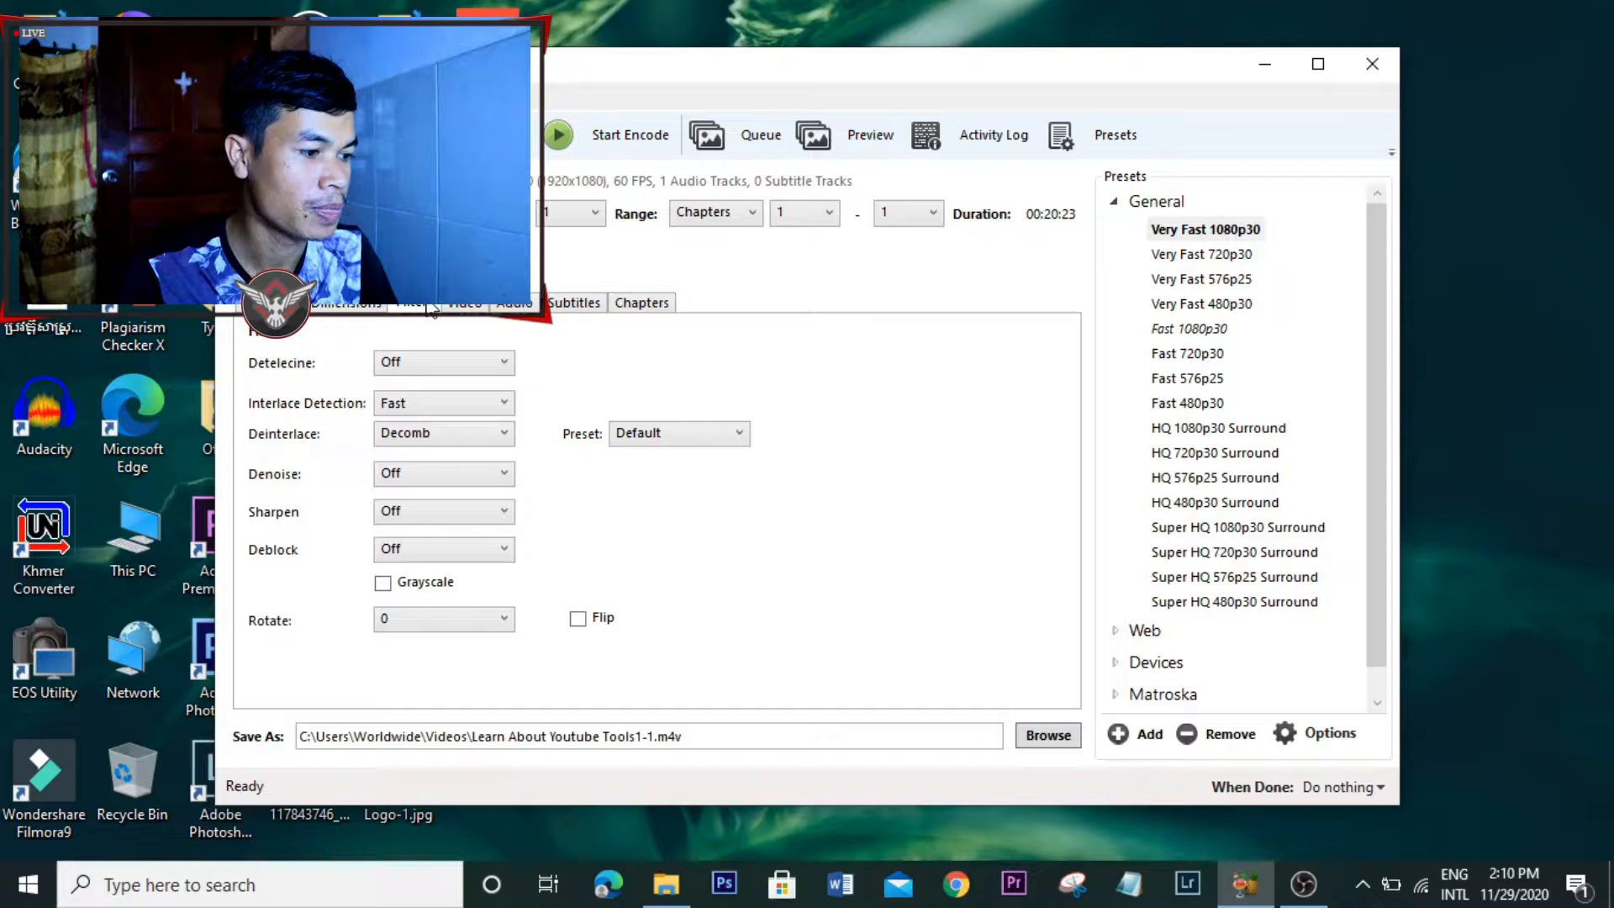
- Set the output video's framerate to Same as source
left_click(462, 308)
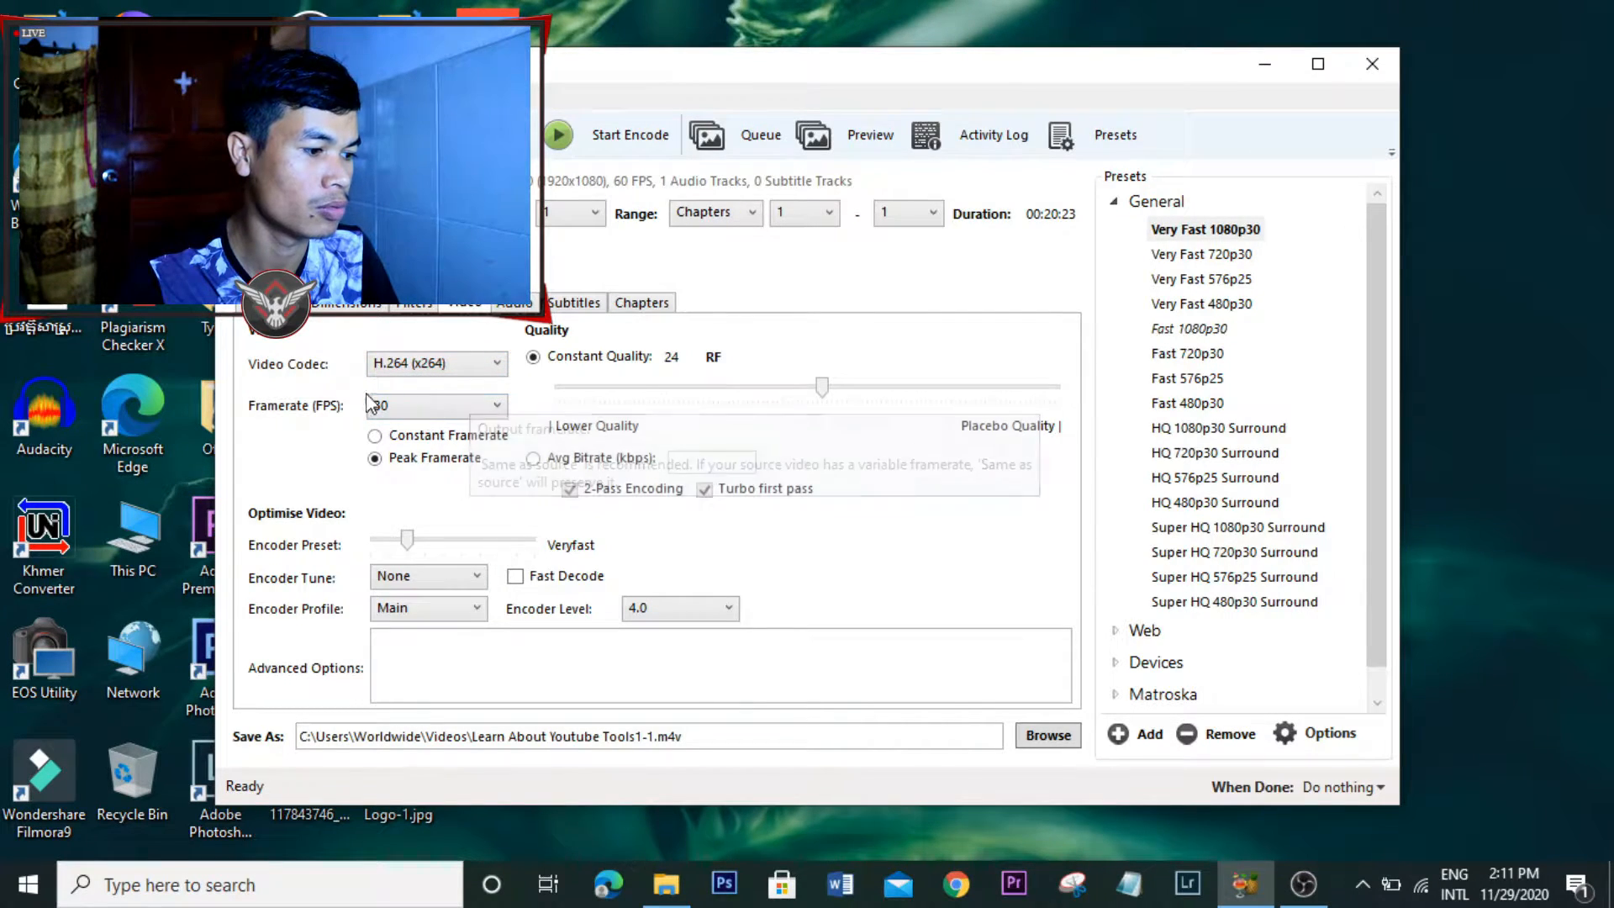
left_click(496, 406)
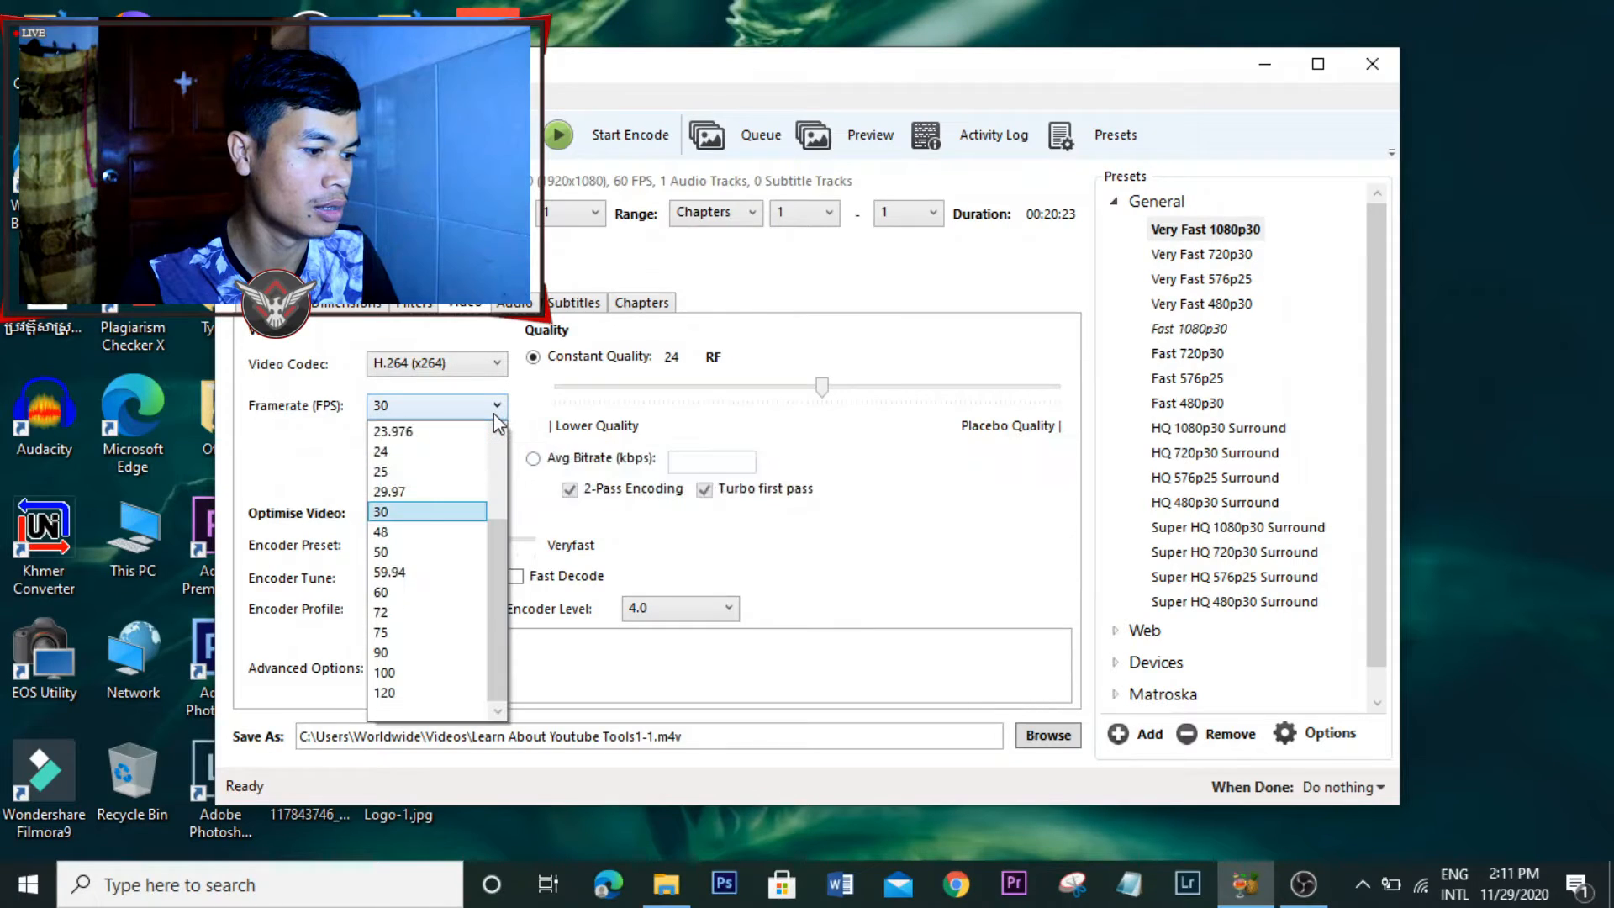
left_click_drag(503, 583, 511, 492)
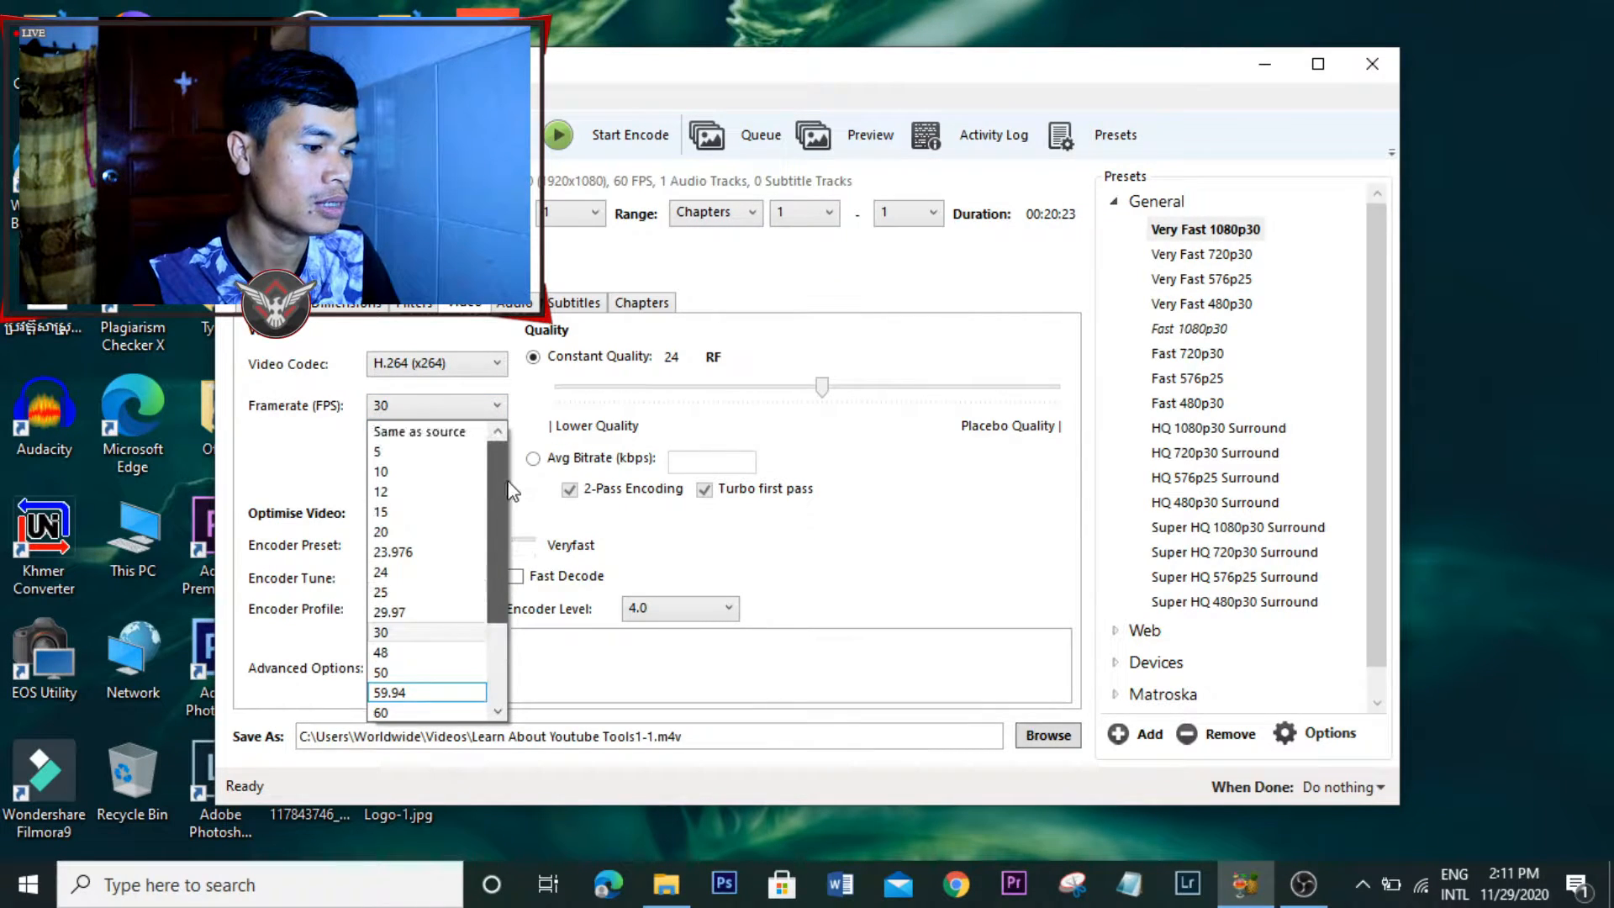
left_click(416, 432)
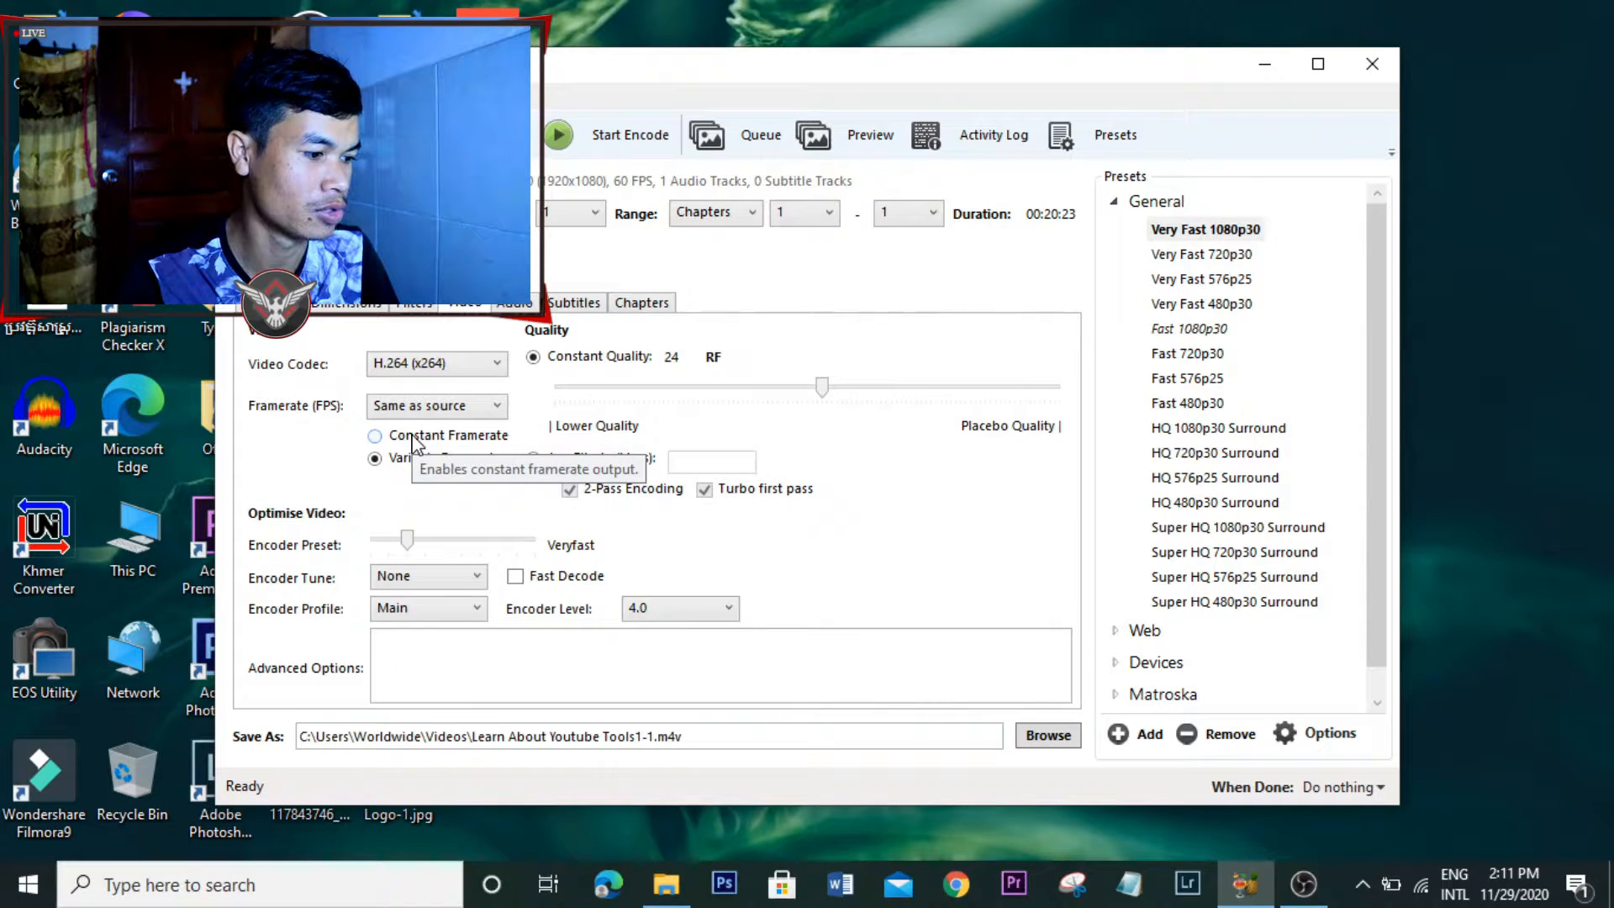
- Review the subtitle, chapter and summary settings and browse the source preview back to its first image
left_click(565, 304)
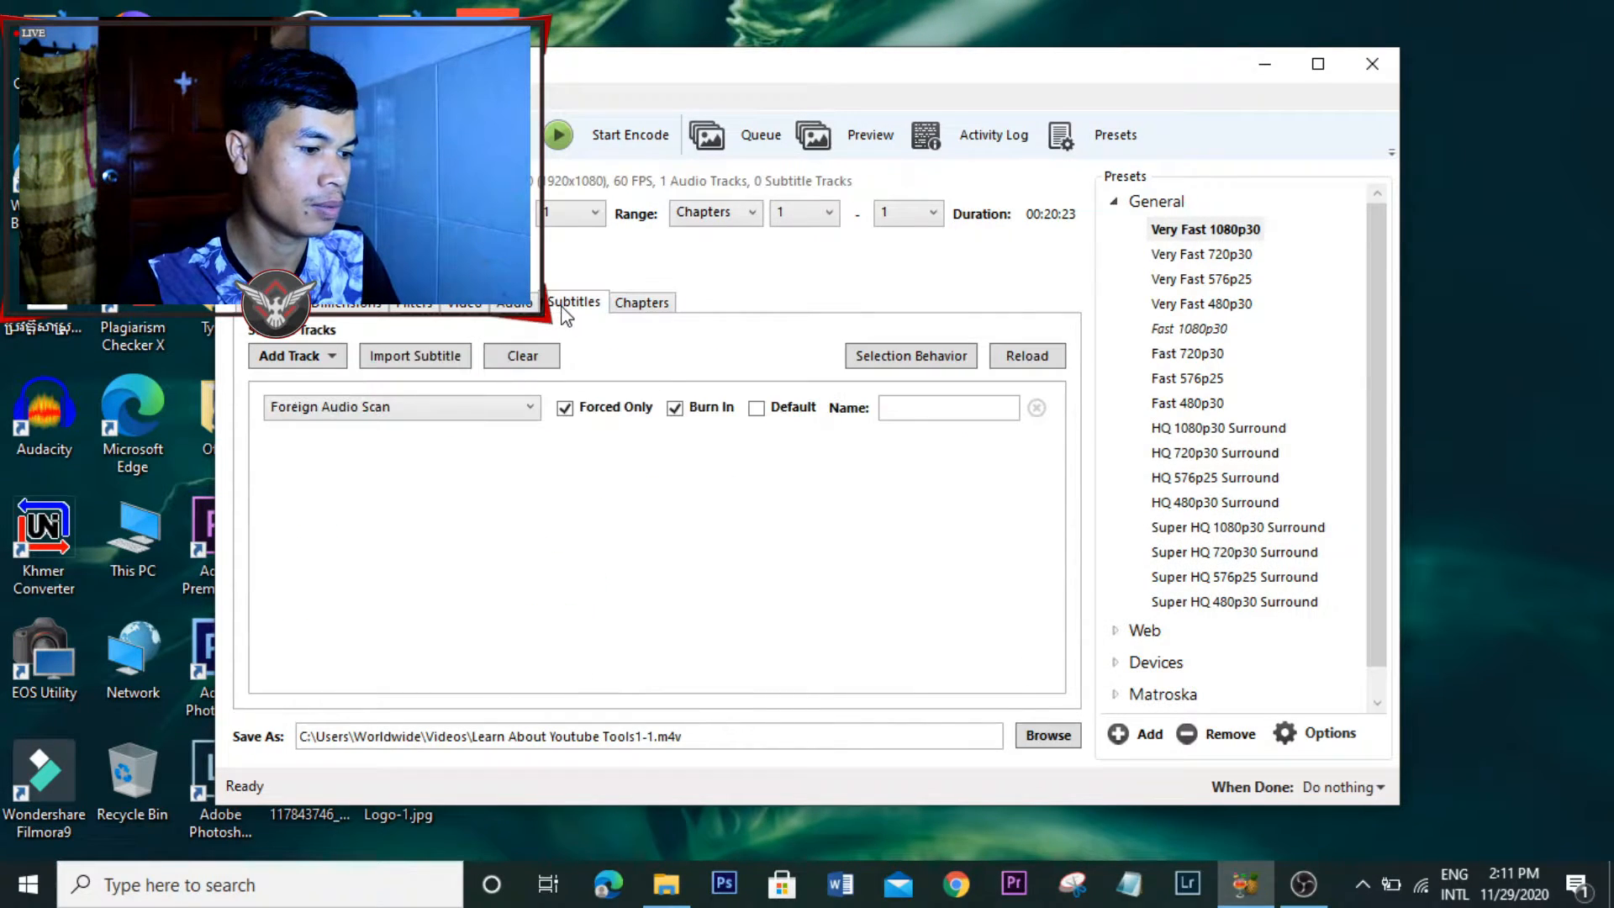
left_click(641, 307)
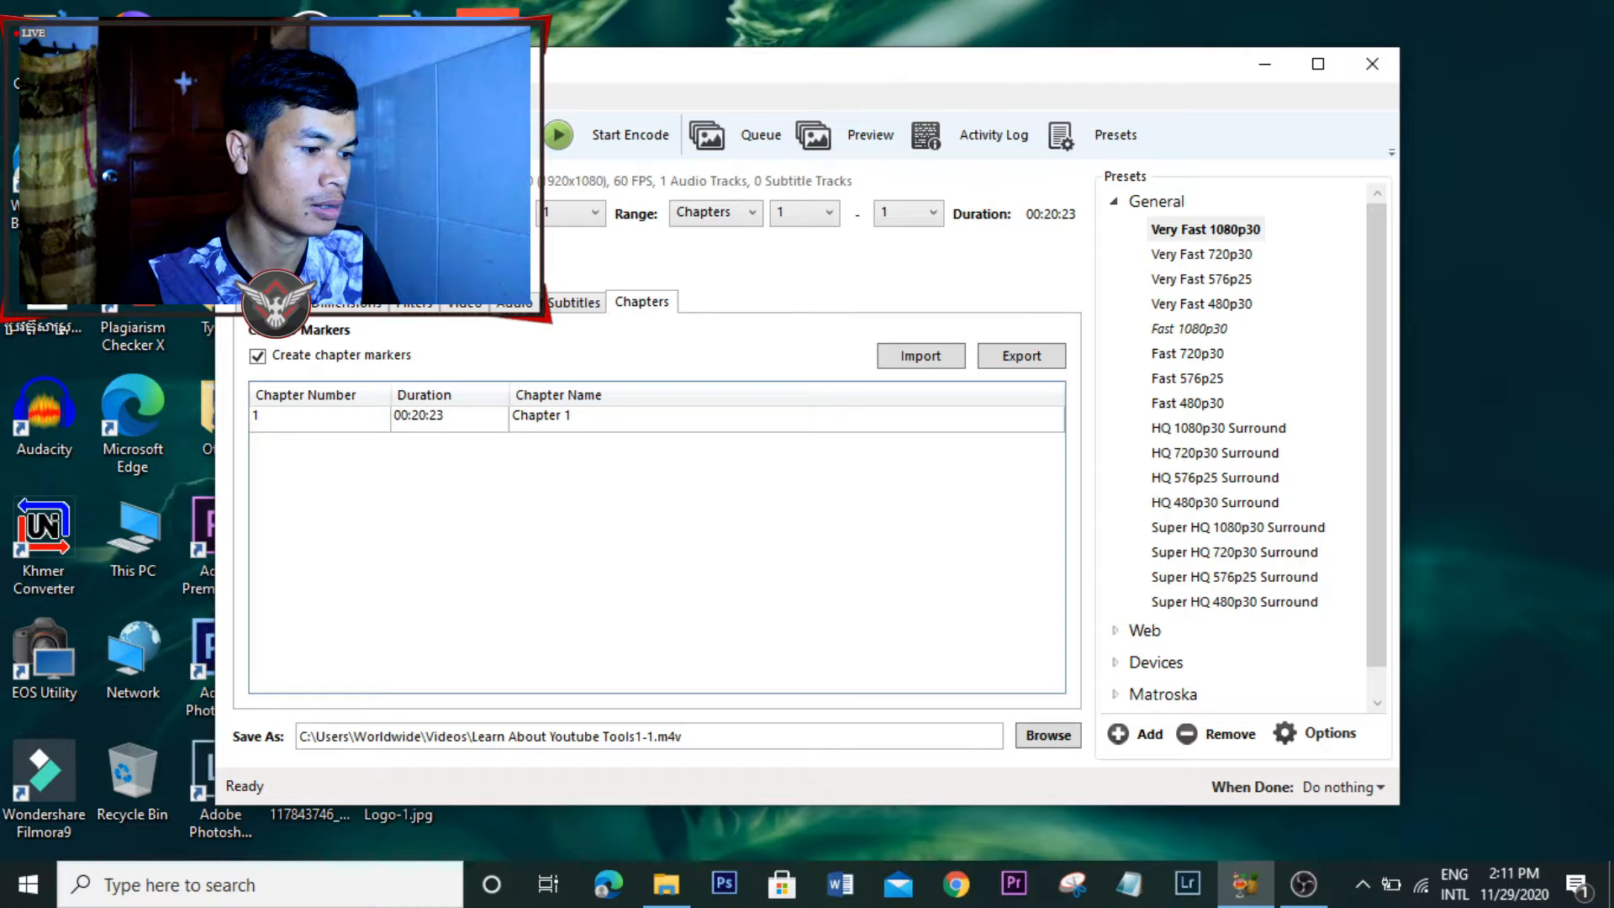
left_click(270, 303)
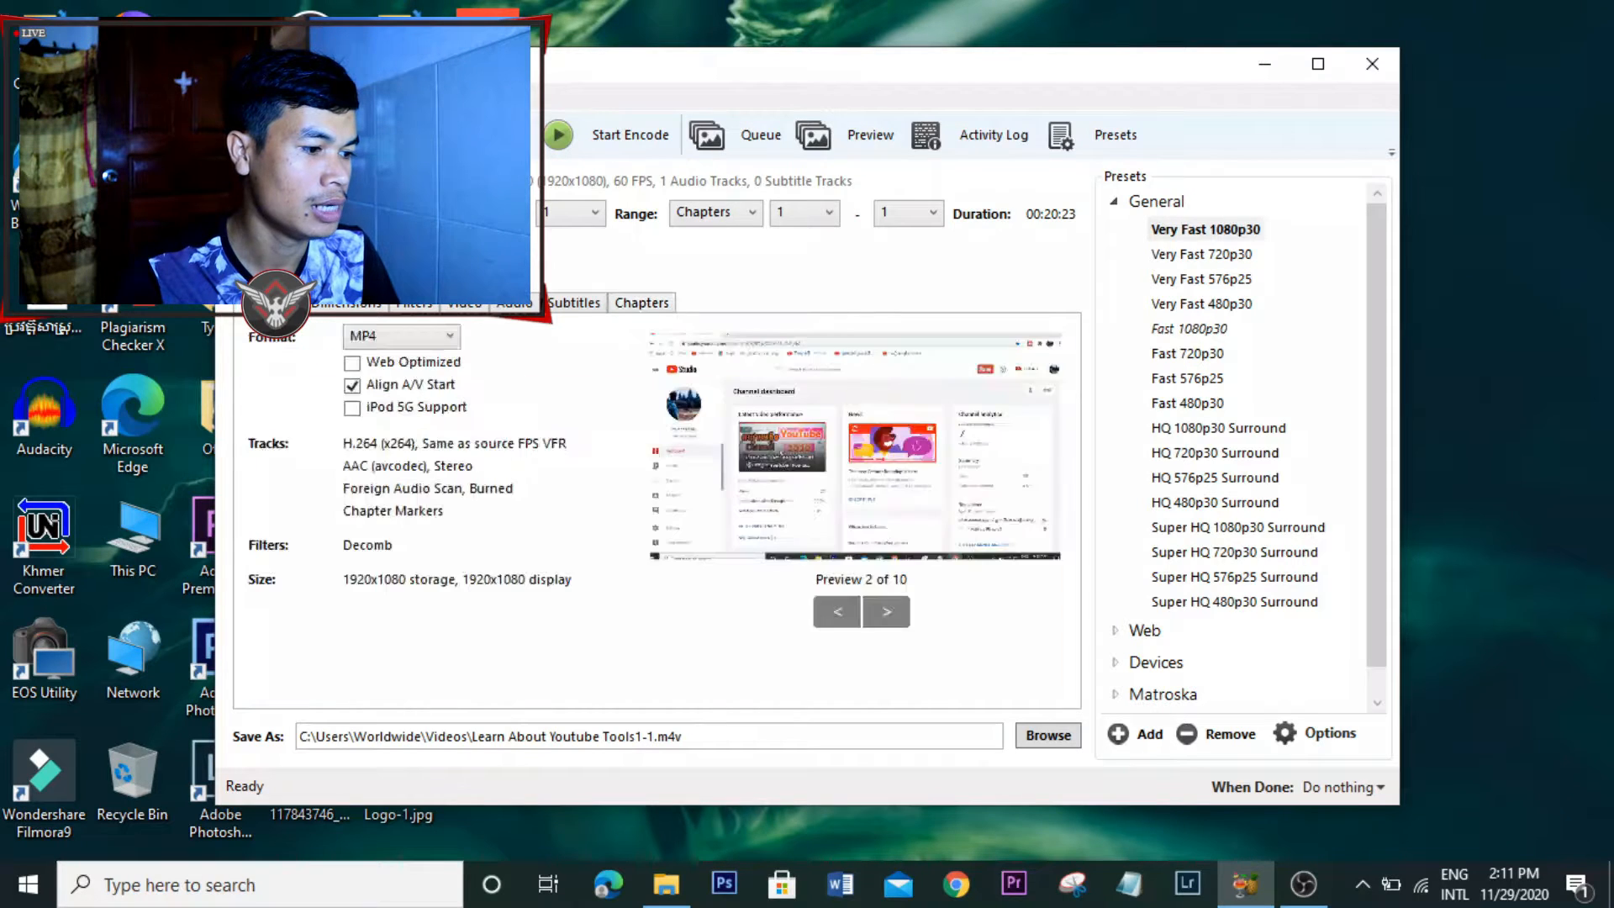
left_click(903, 620)
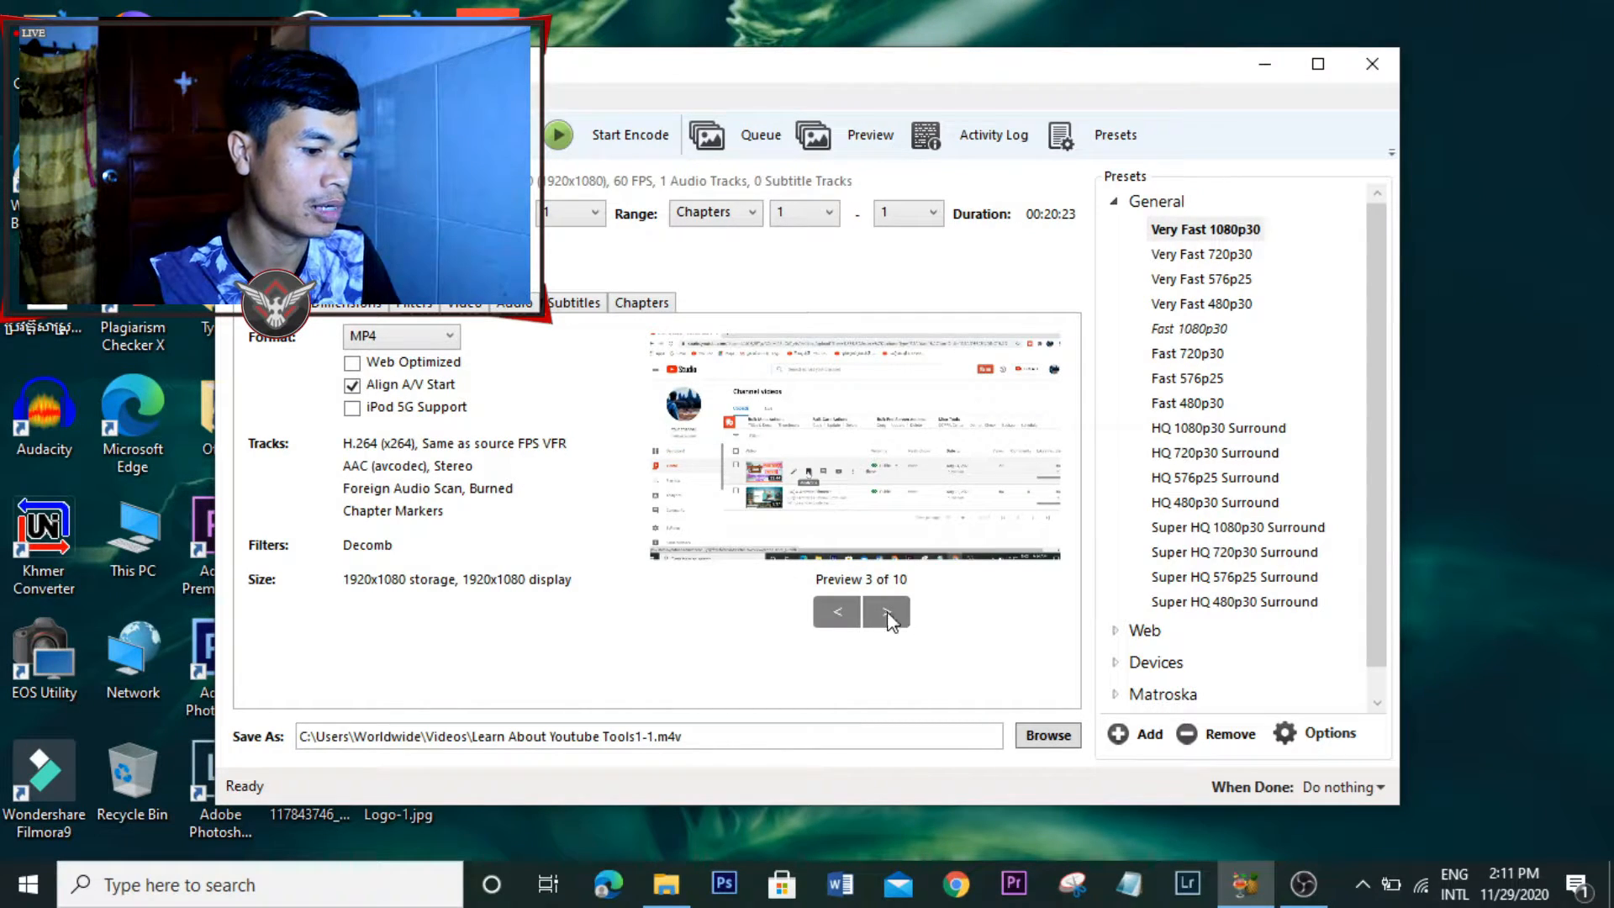
left_click(836, 618)
left_click(831, 622)
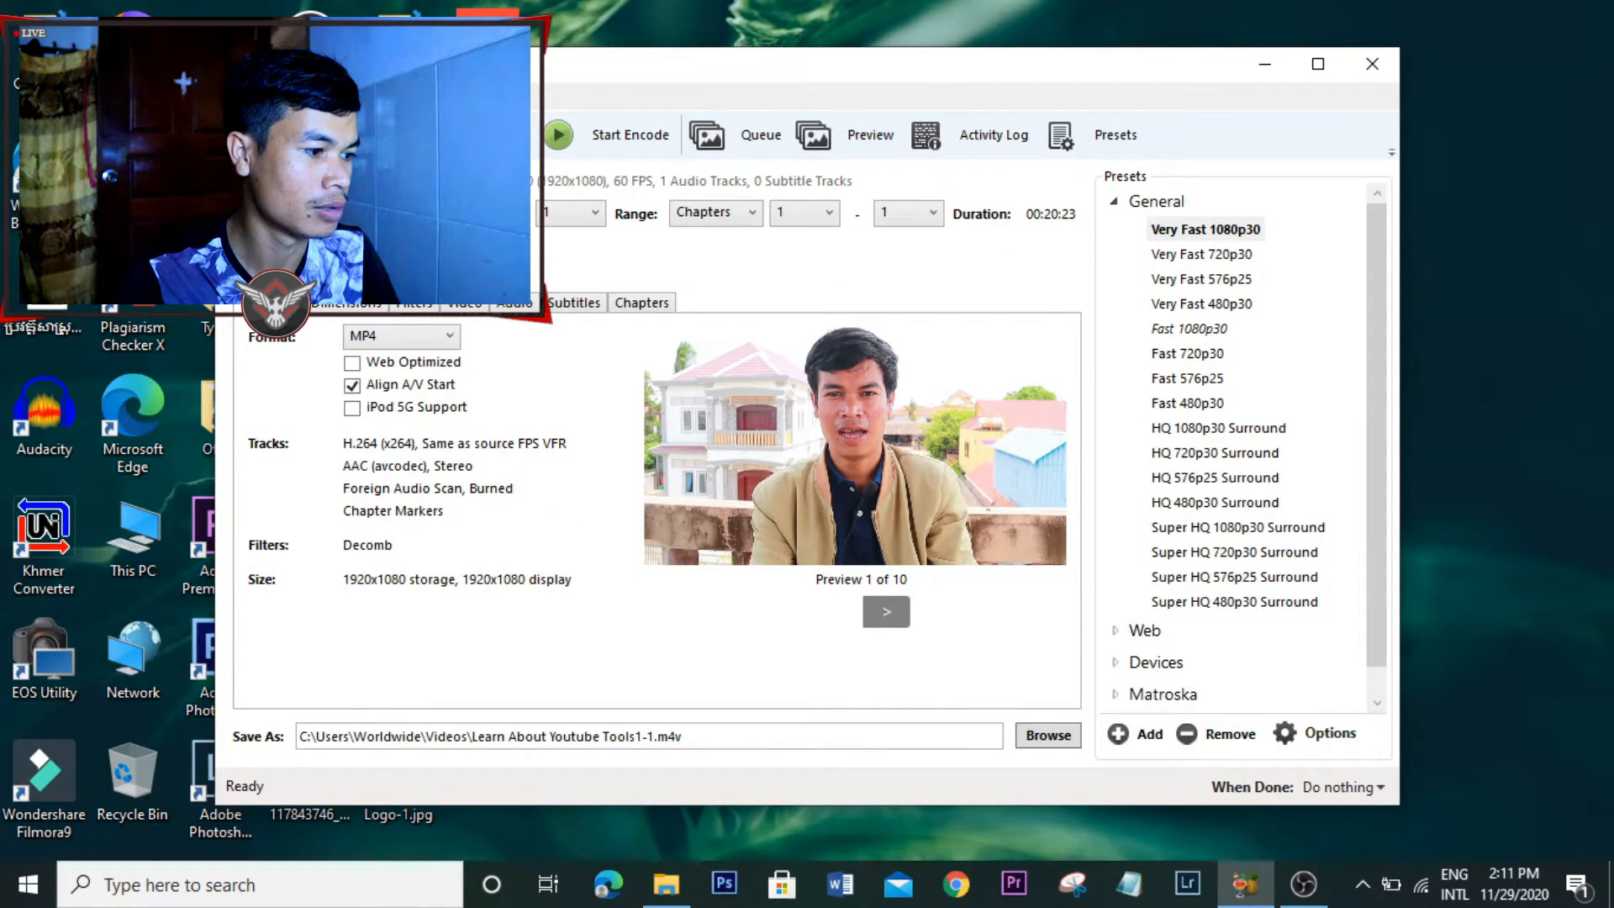
left_click(721, 218)
left_click(723, 211)
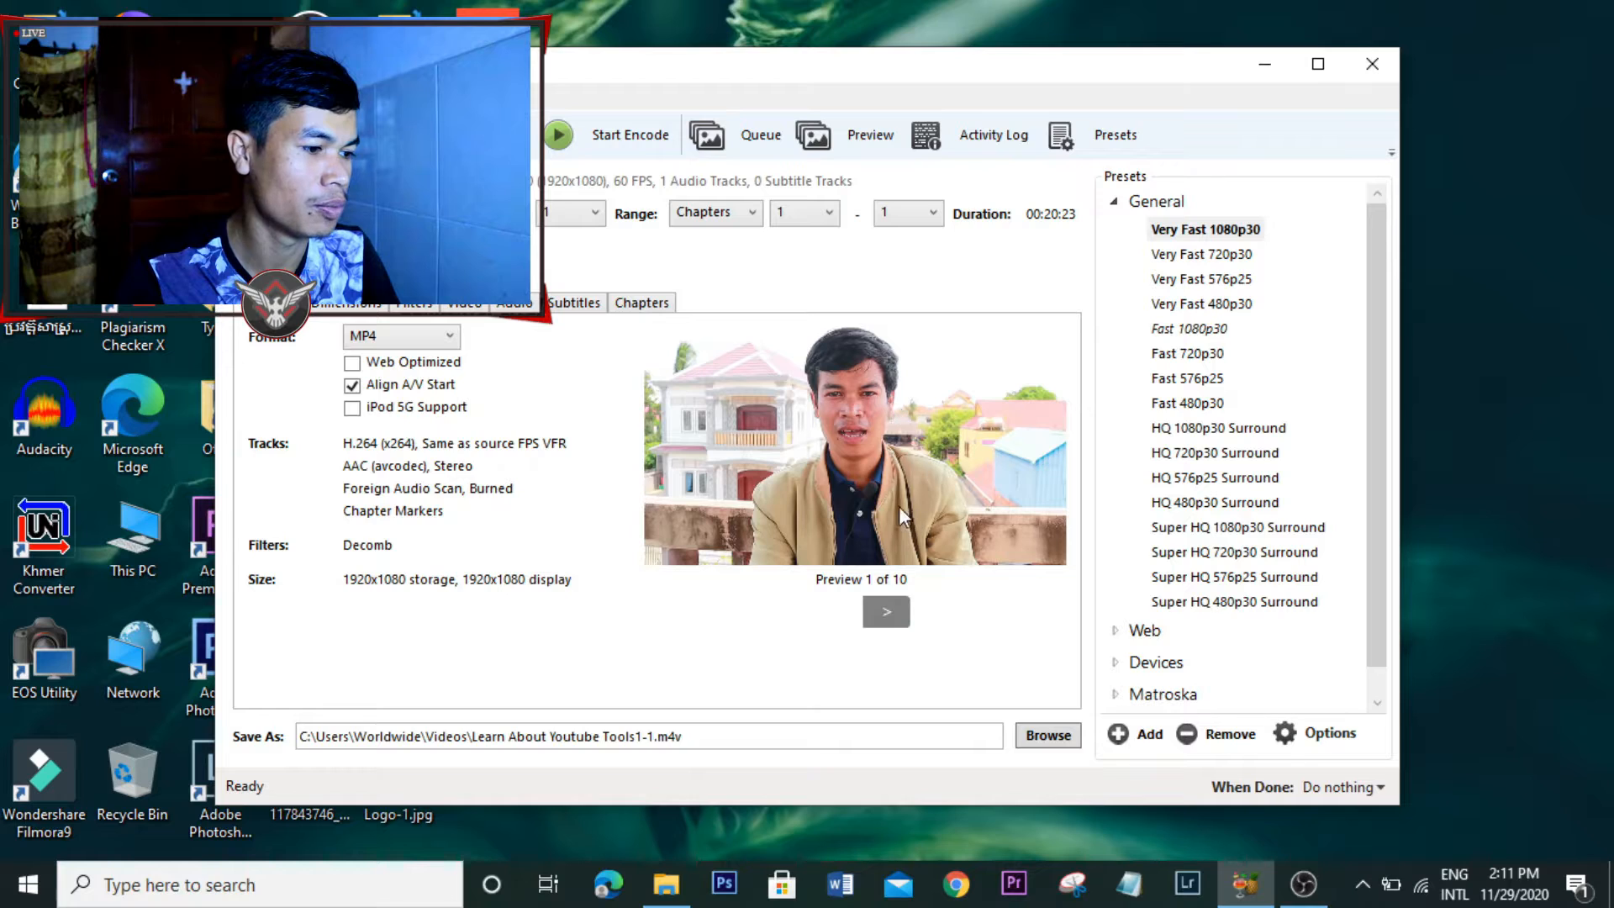
left_click(740, 217)
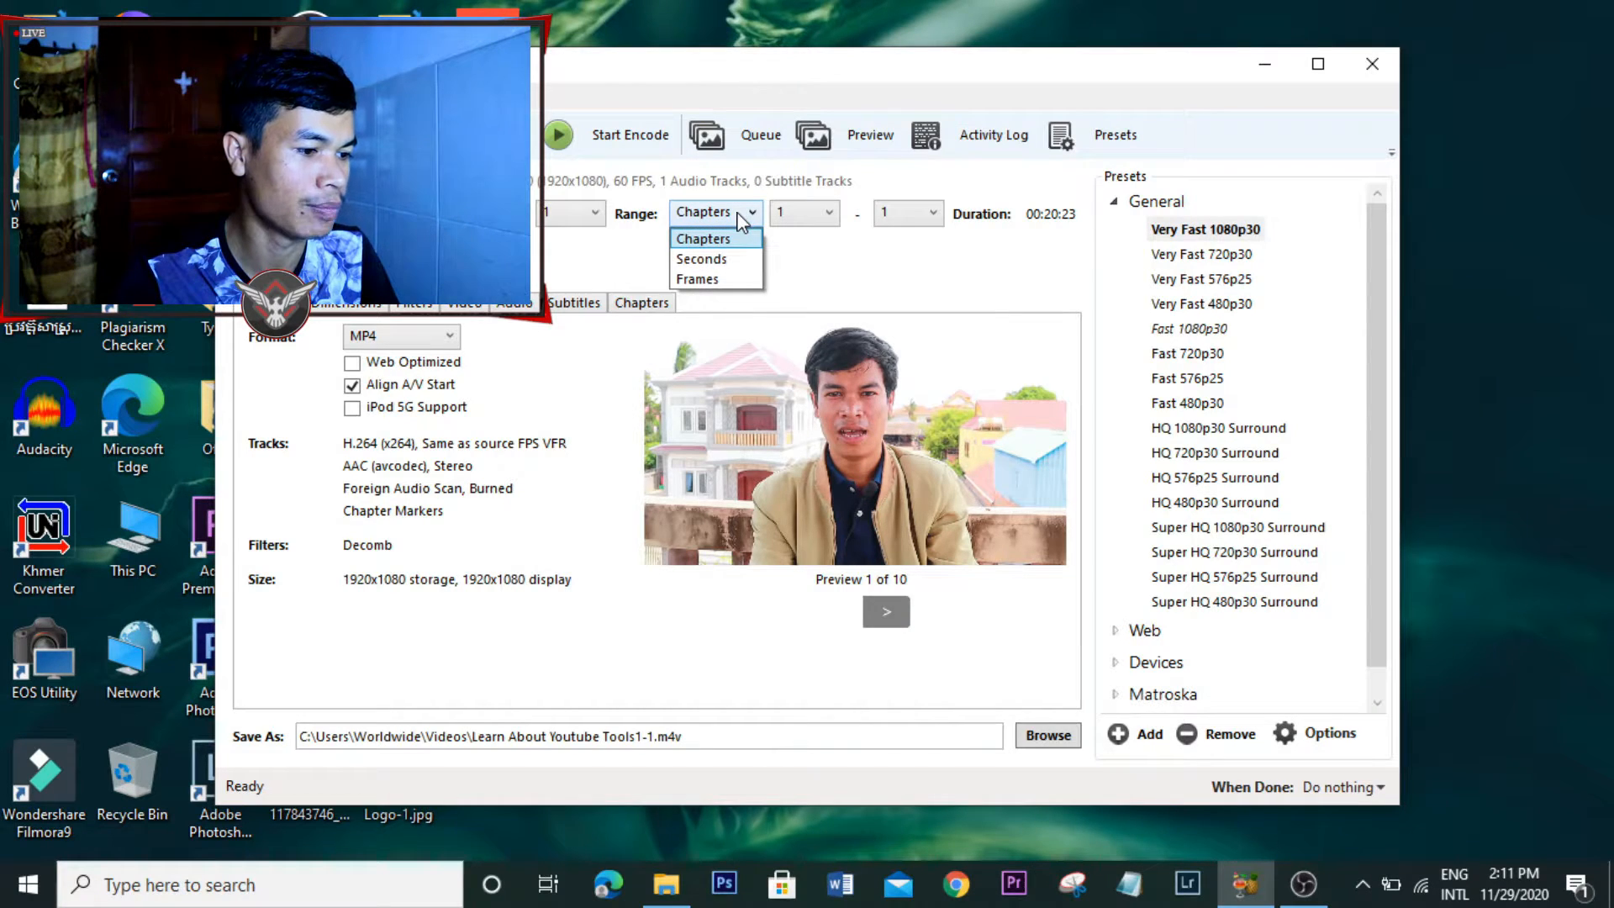
left_click(740, 221)
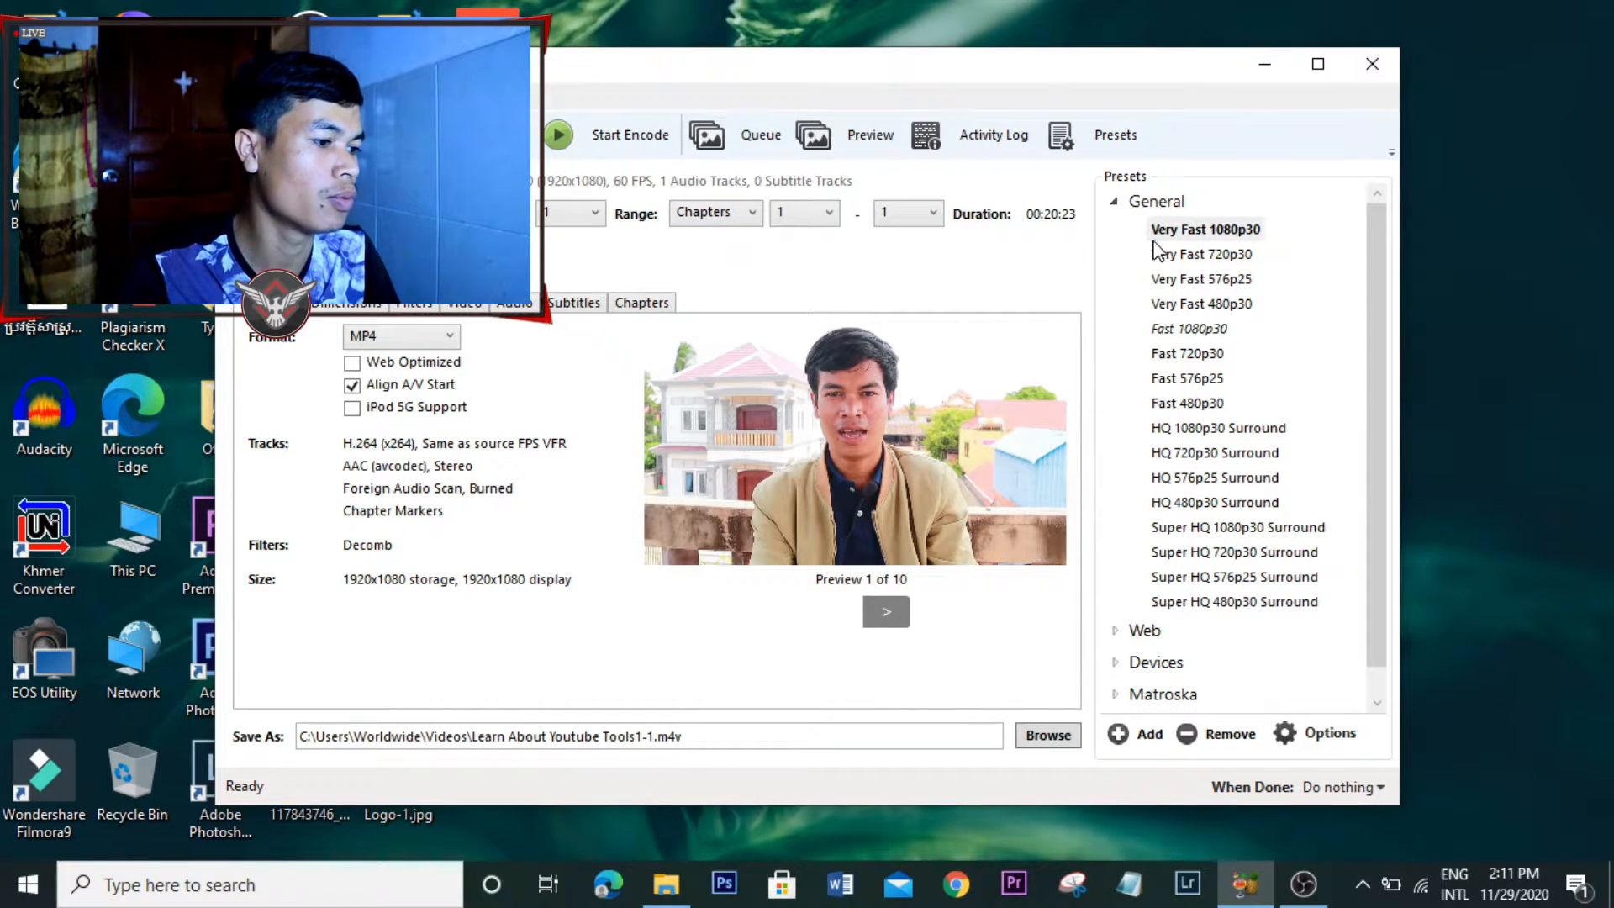
- Confirm the Very Fast 1080p30 preset, check the video settings, and start encoding the video
left_click(1191, 239)
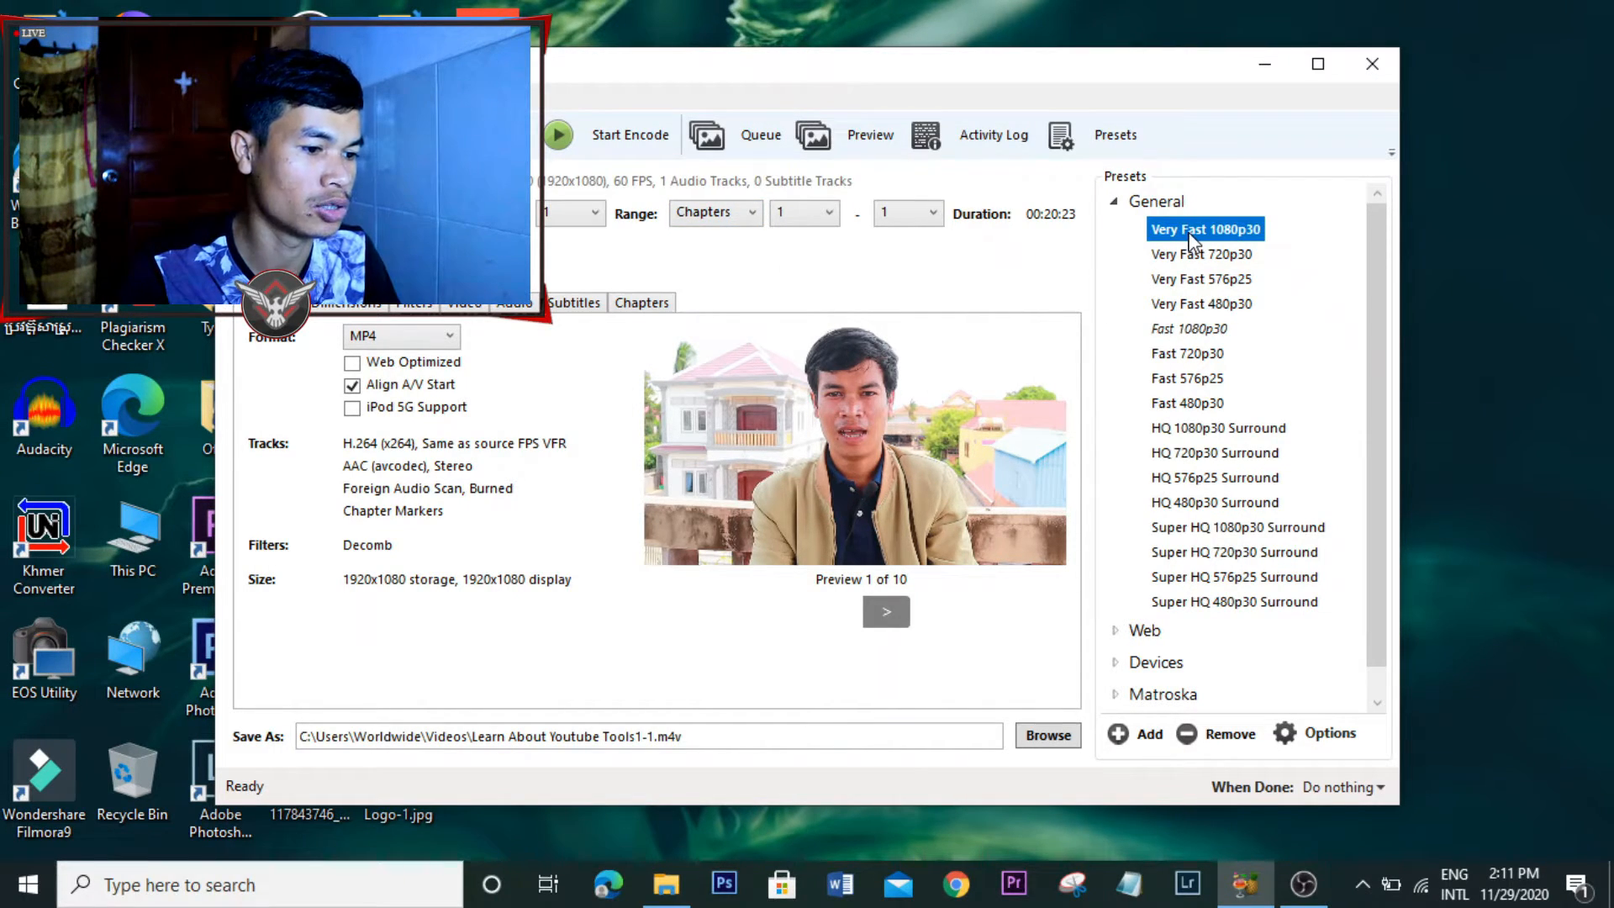
left_click(469, 307)
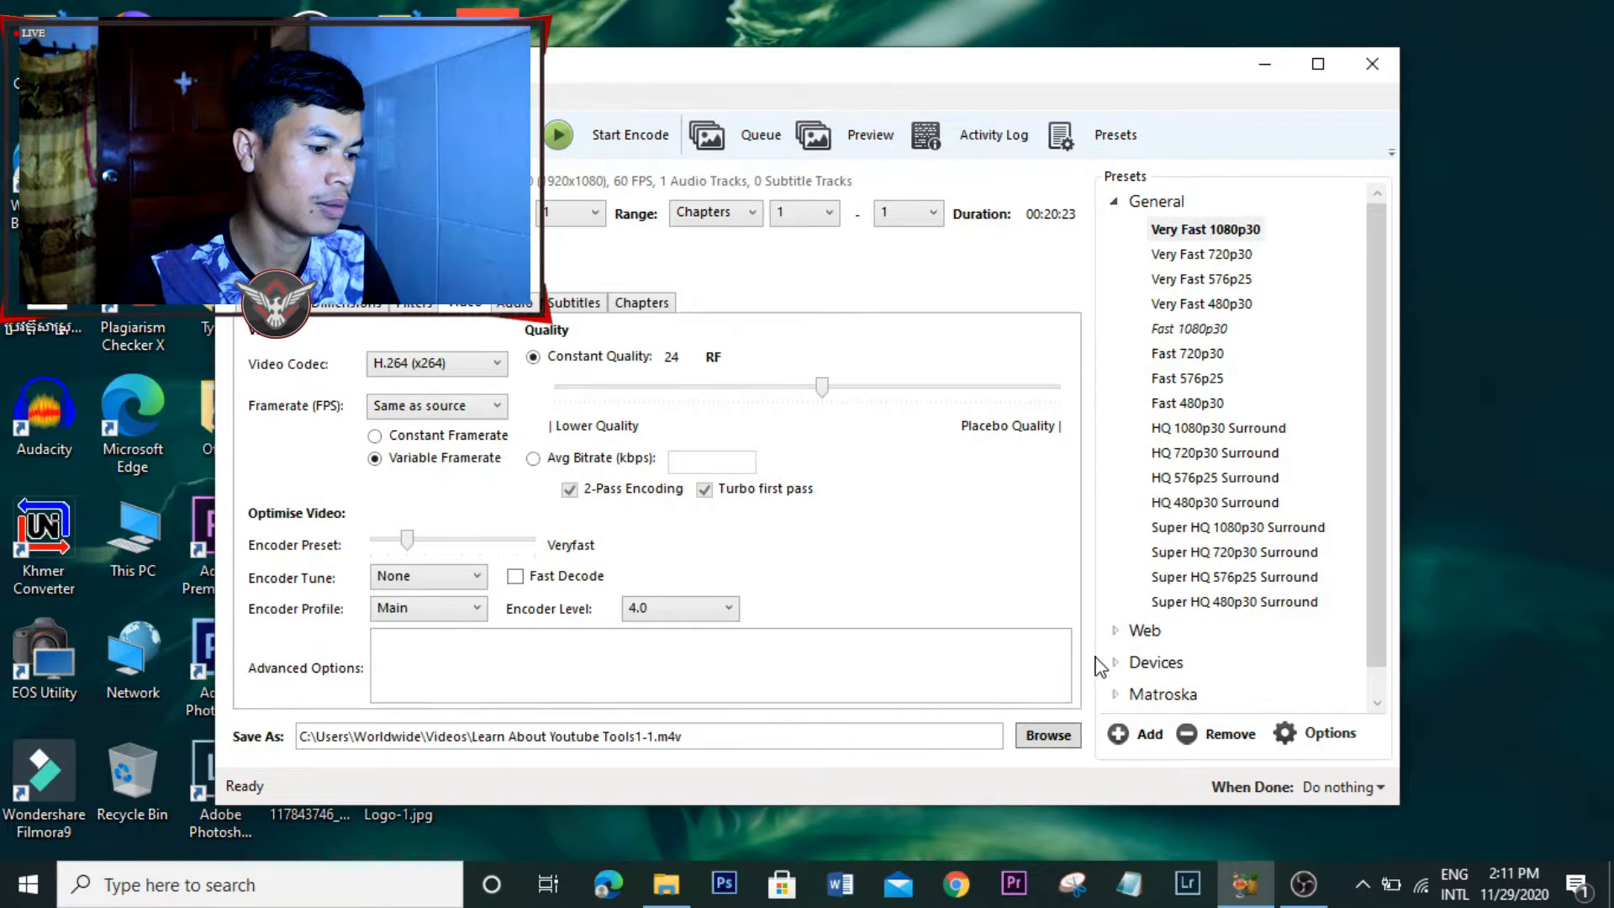
left_click(623, 141)
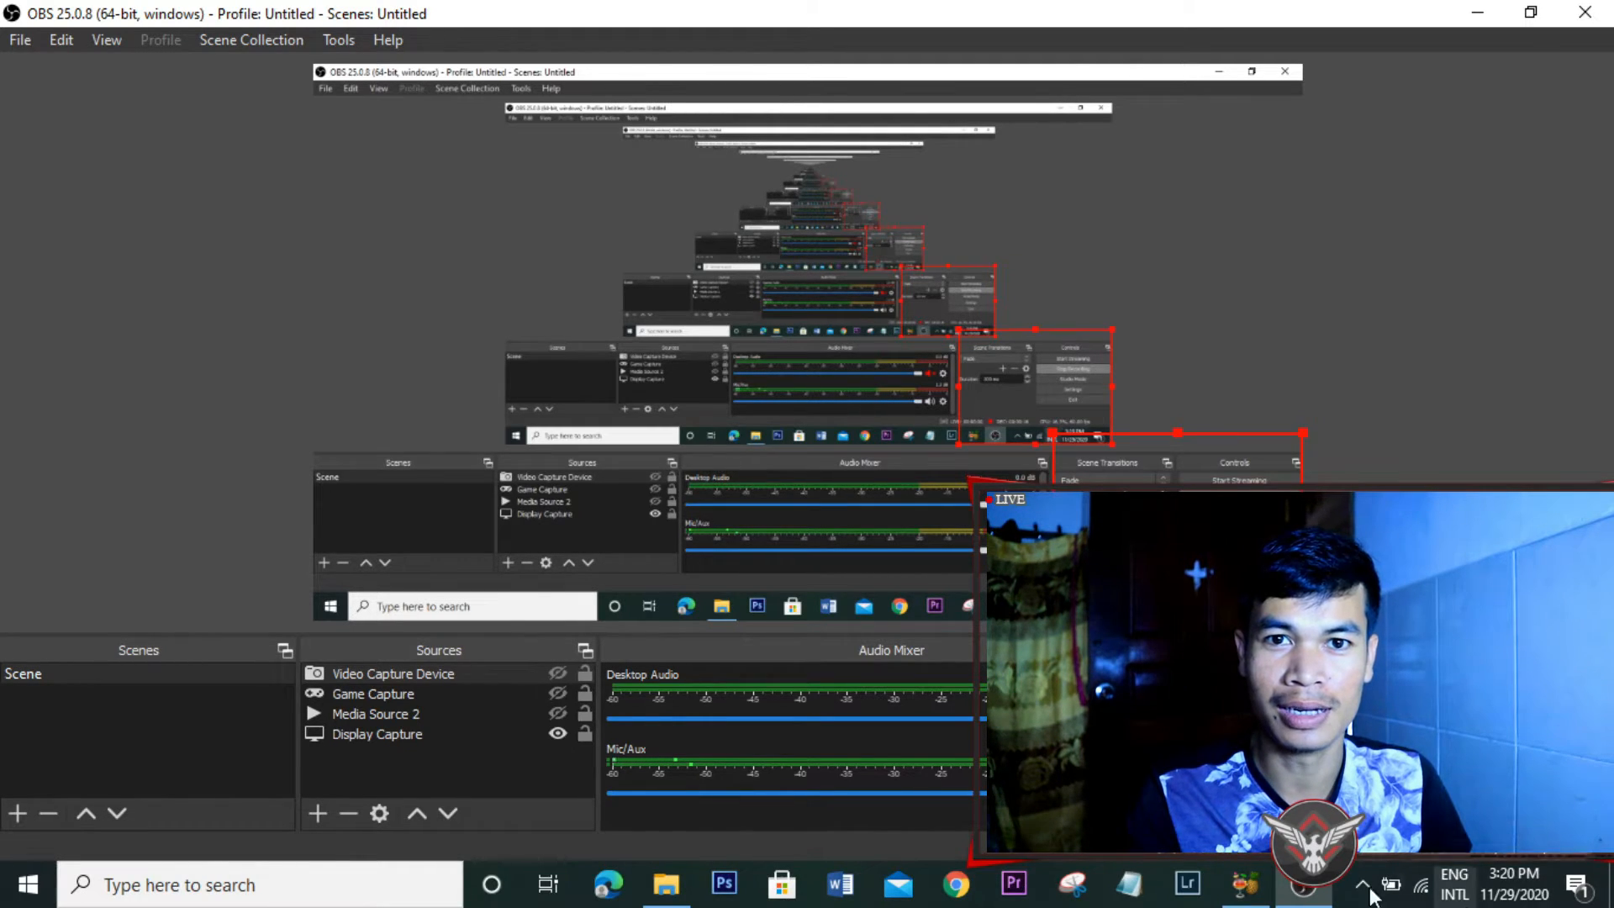
- Check the encode status in HandBrake and play the encoded Learn About Youtube Tools1-1.m4v from the YouTube Lesson folder
left_click(1245, 885)
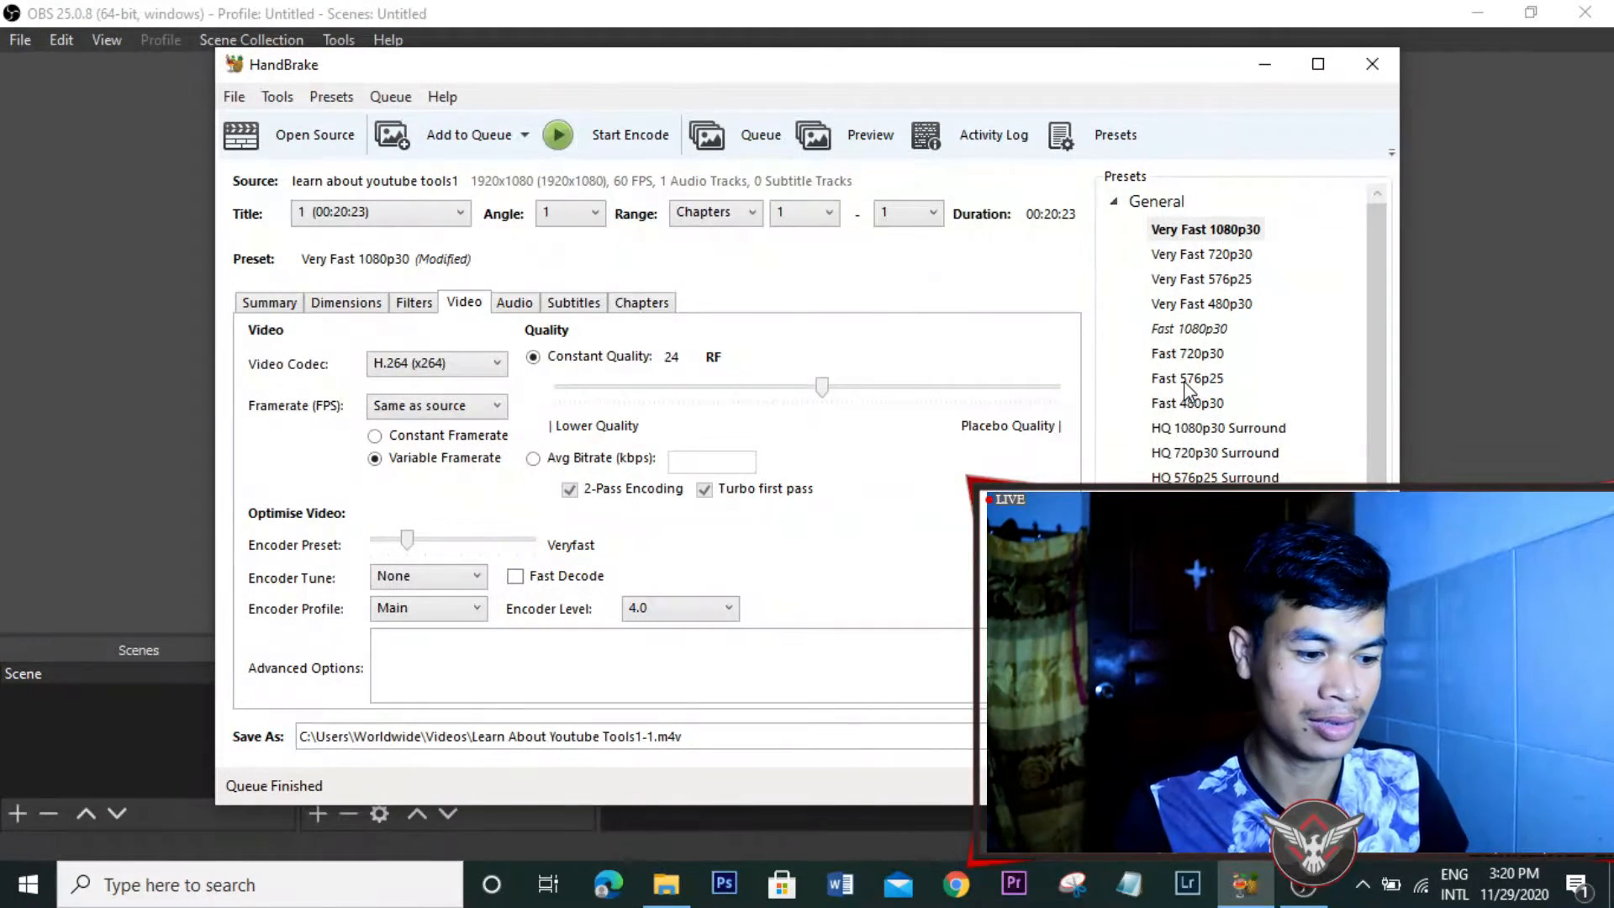
left_click(1264, 65)
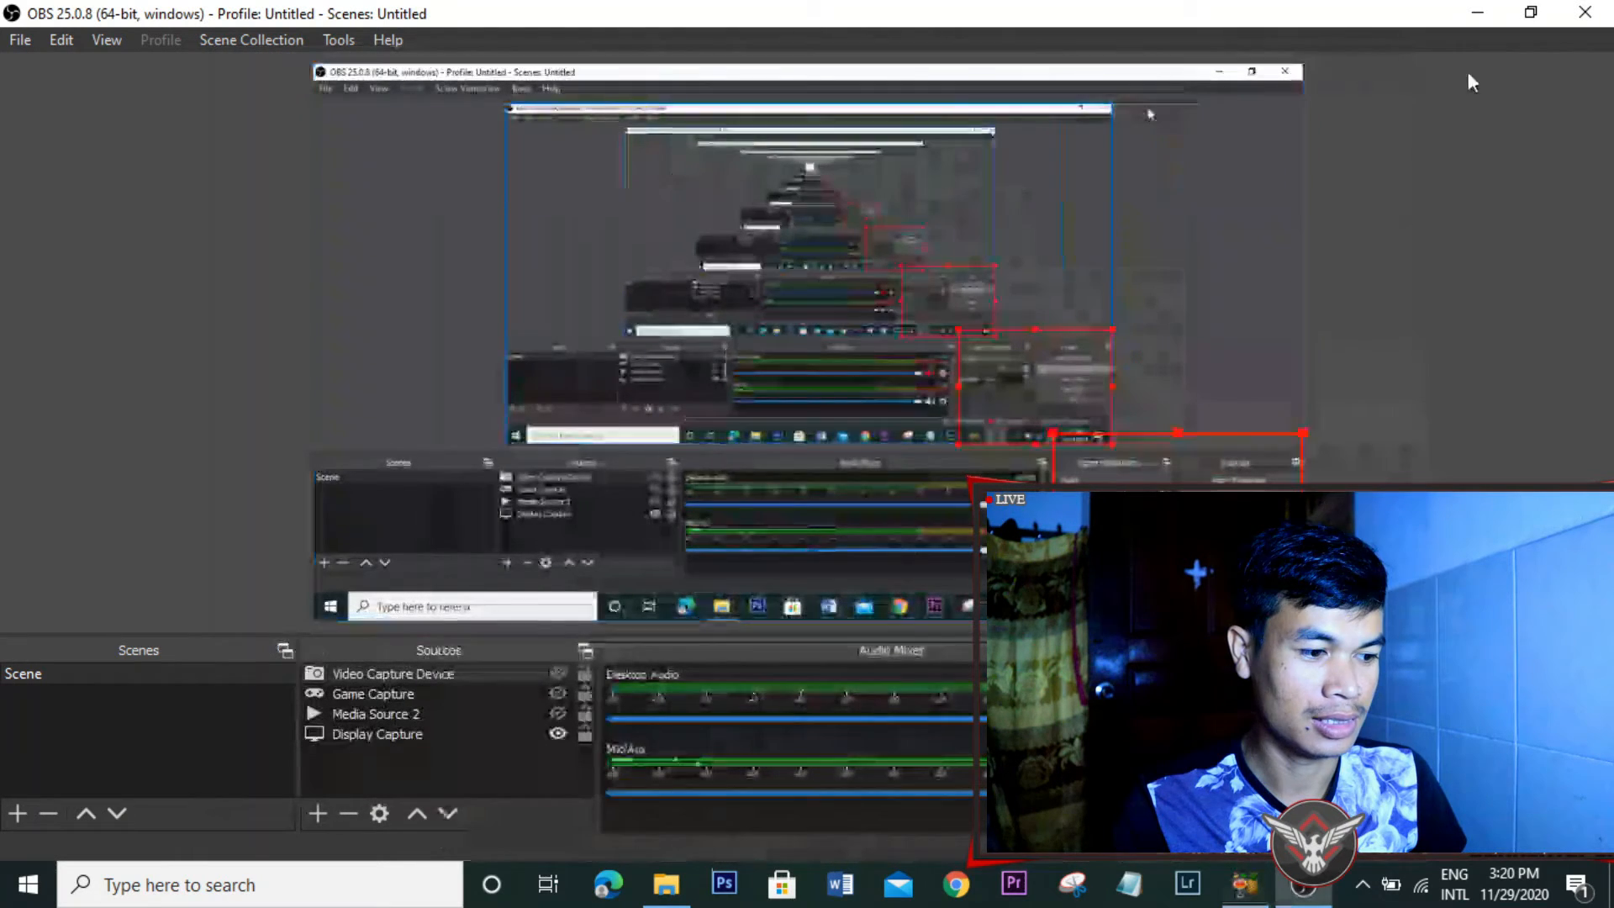
left_click(1477, 12)
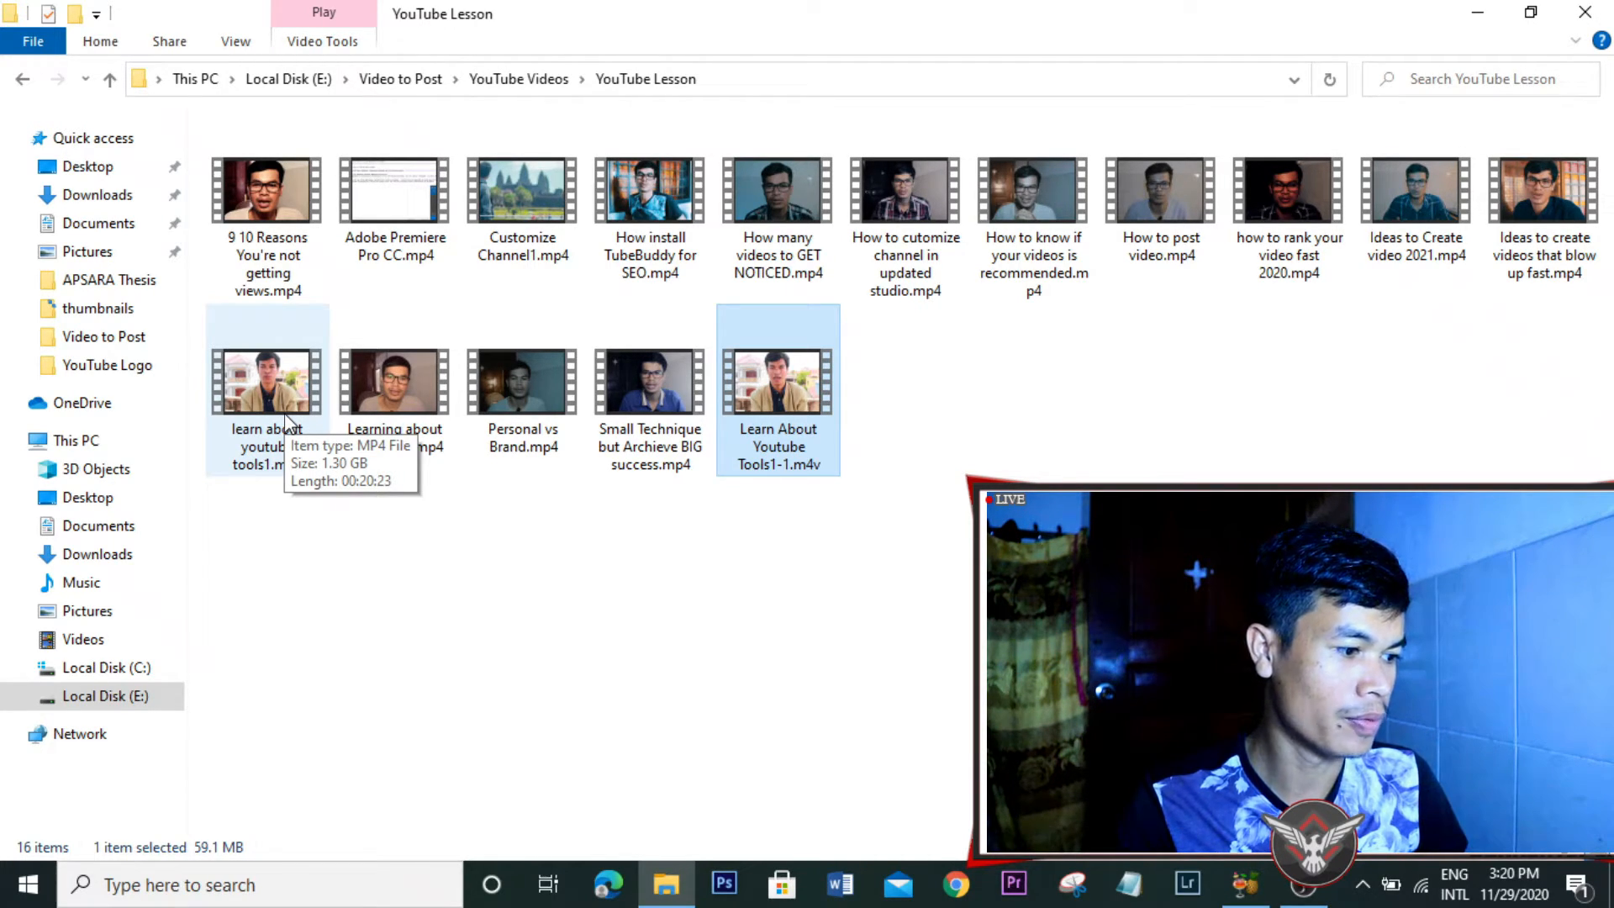
double_click(785, 394)
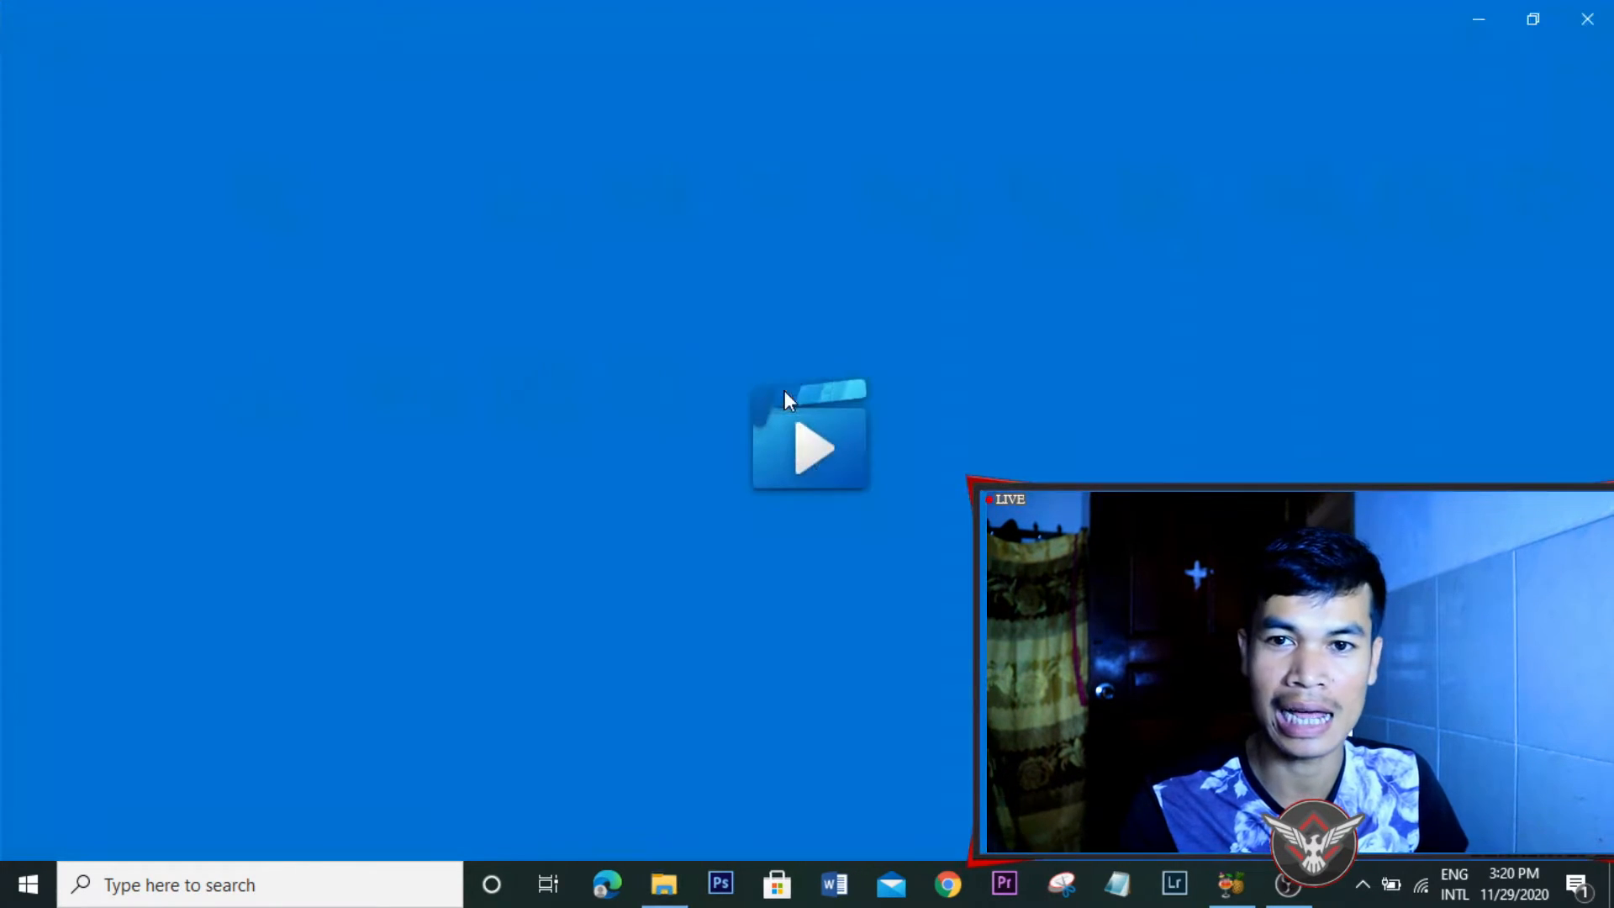